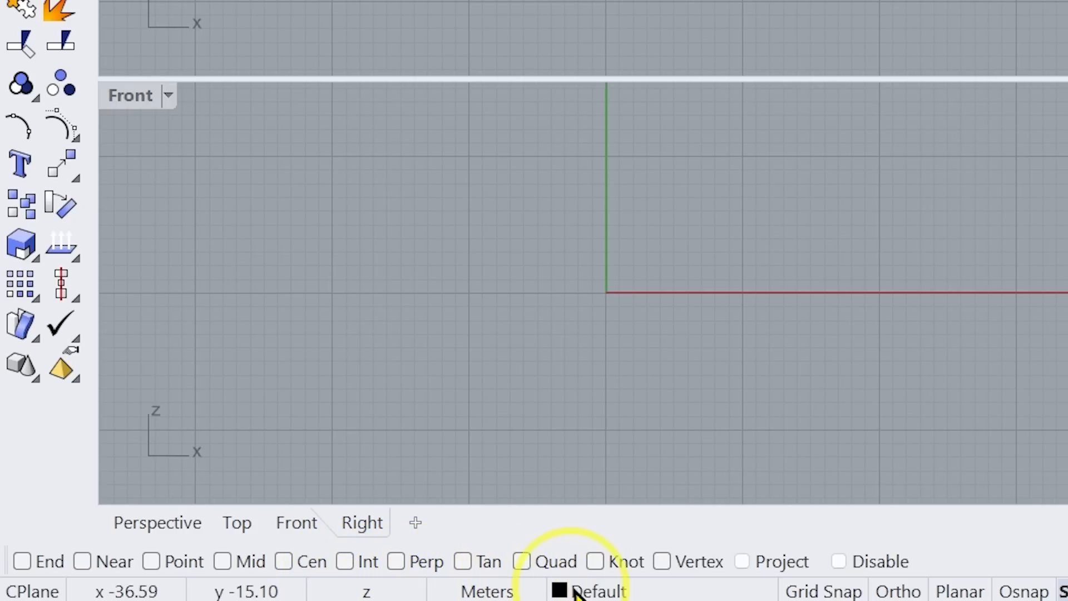
{"action": "left_click", "coordinate": [606, 593]}
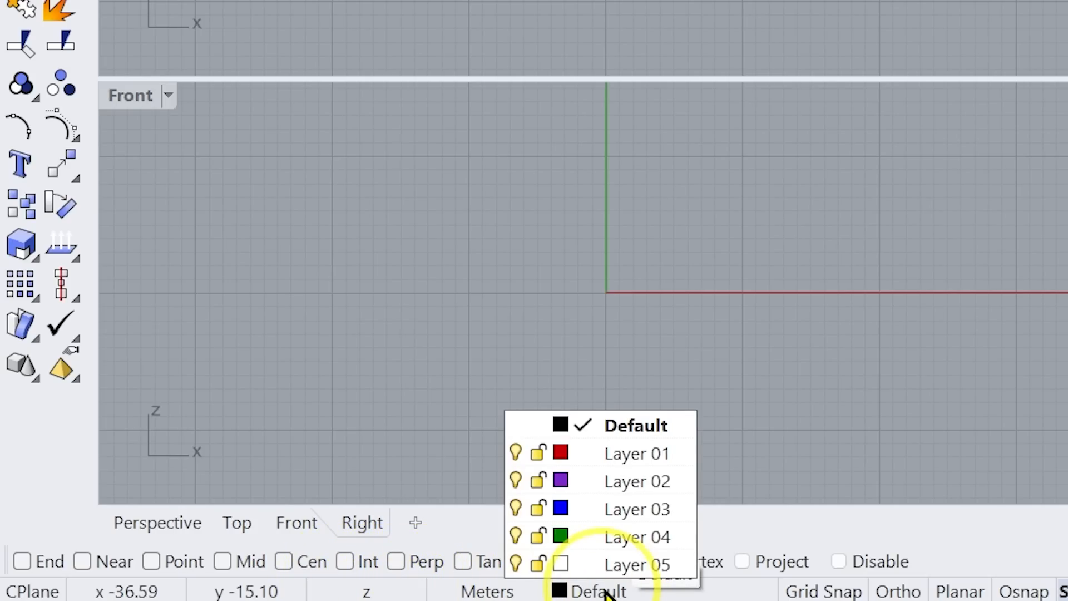
{"action": "left_click", "coordinate": [606, 593]}
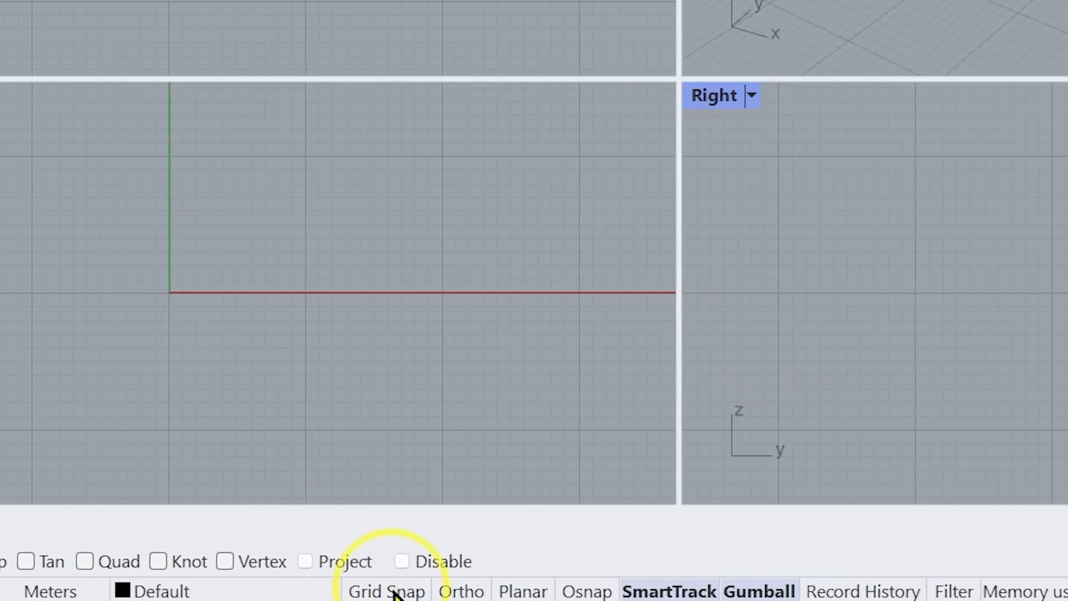
Turn on Grid Snap and draw connected horizontal and vertical lines between grid points in the maximized Top viewport
{"action": "left_click", "coordinate": [819, 593]}
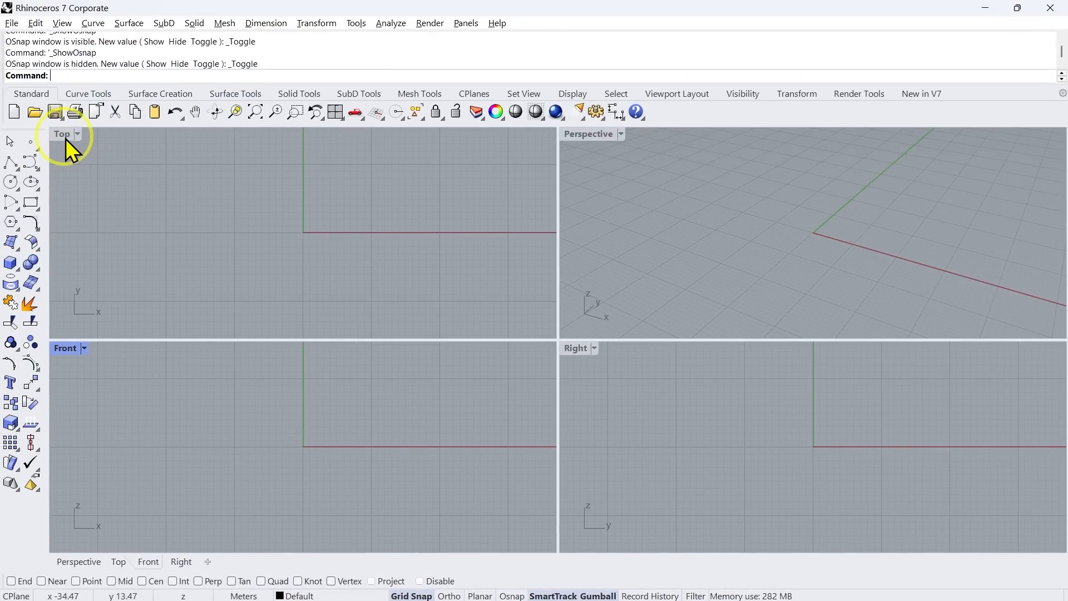
{"action": "double_click", "coordinate": [65, 138]}
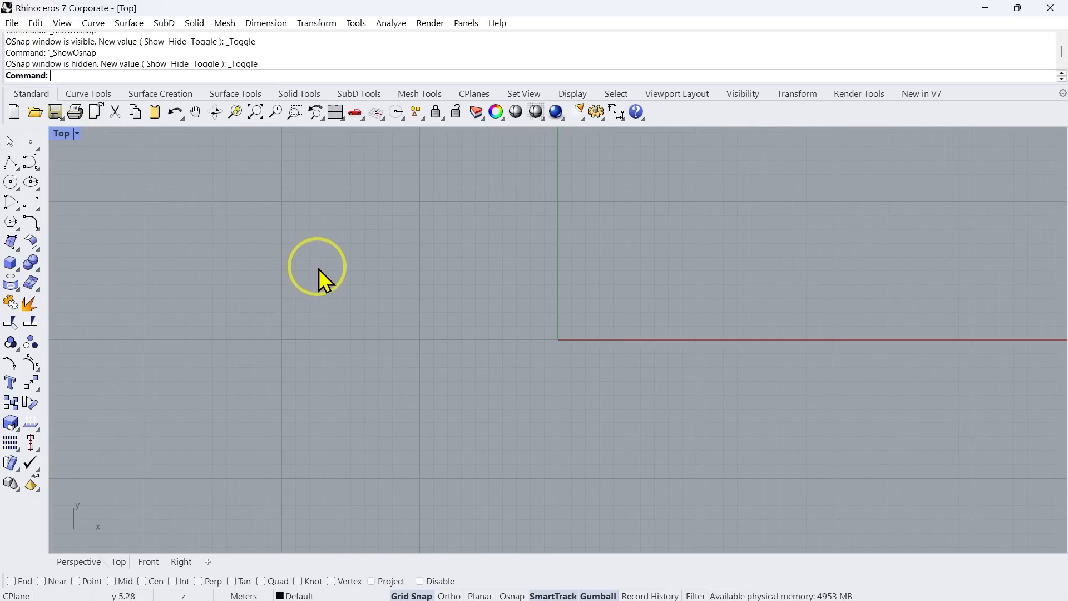
{"action": "type", "text": "ne"}
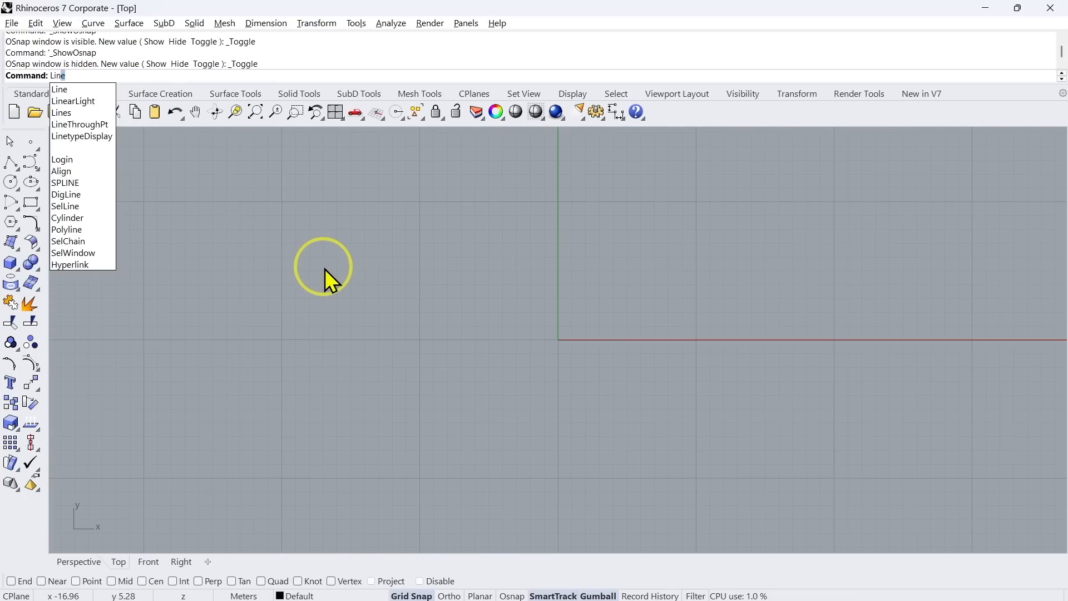
{"action": "key", "text": "Return"}
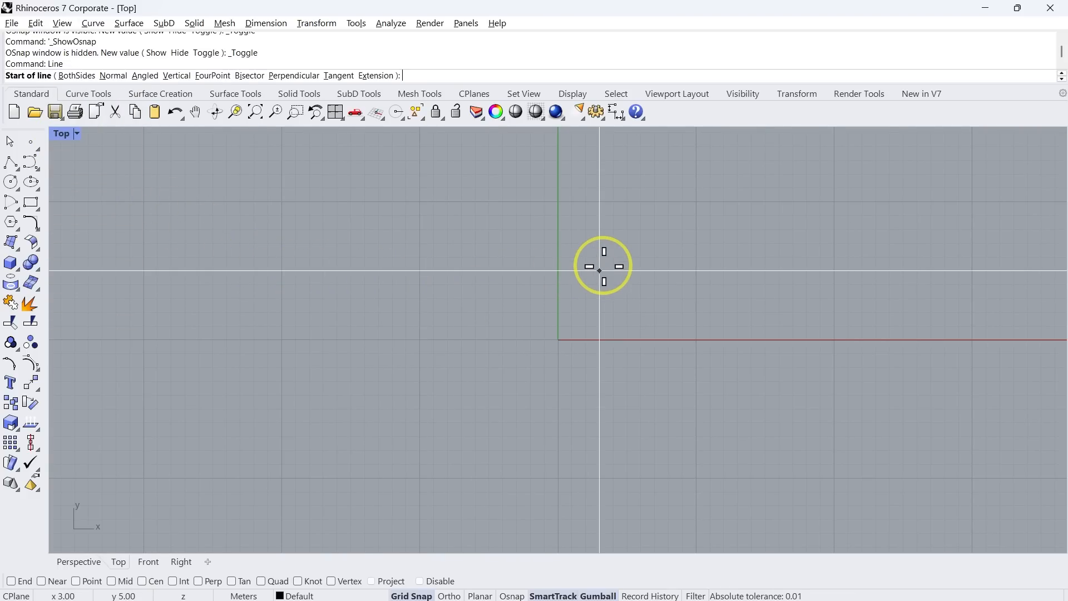
{"action": "scroll", "coordinate": [603, 261], "scroll_direction": "up", "scroll_amount": 5}
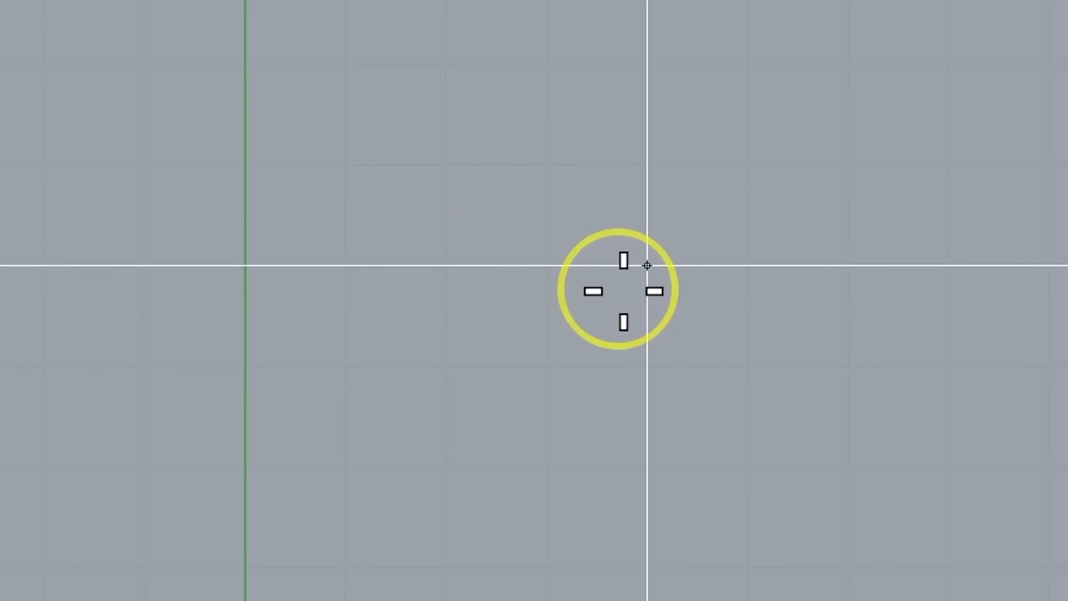
{"action": "left_click", "coordinate": [647, 366]}
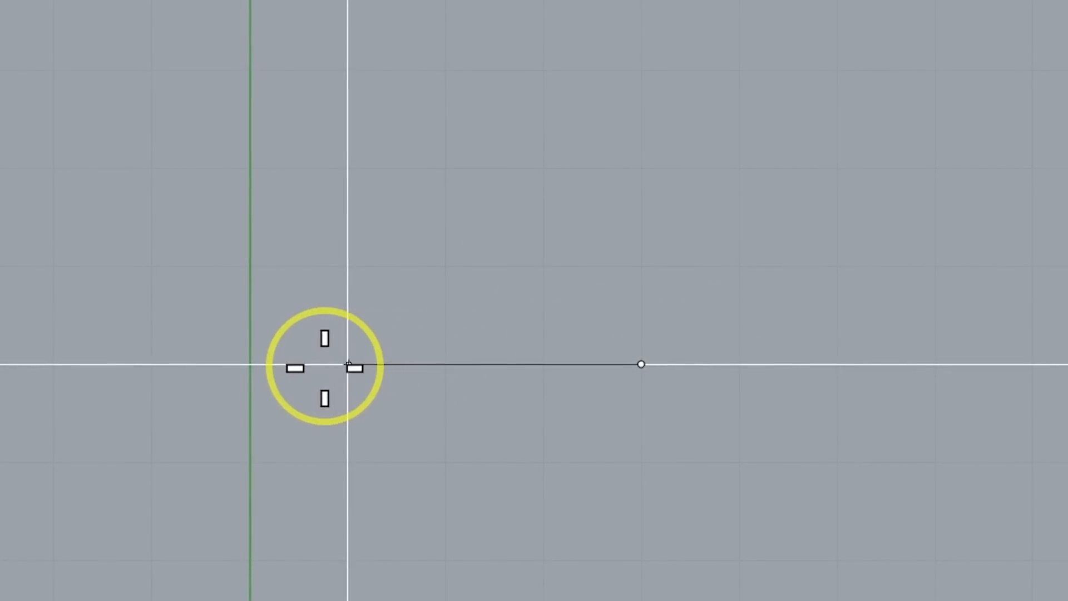
{"action": "left_click", "coordinate": [641, 559]}
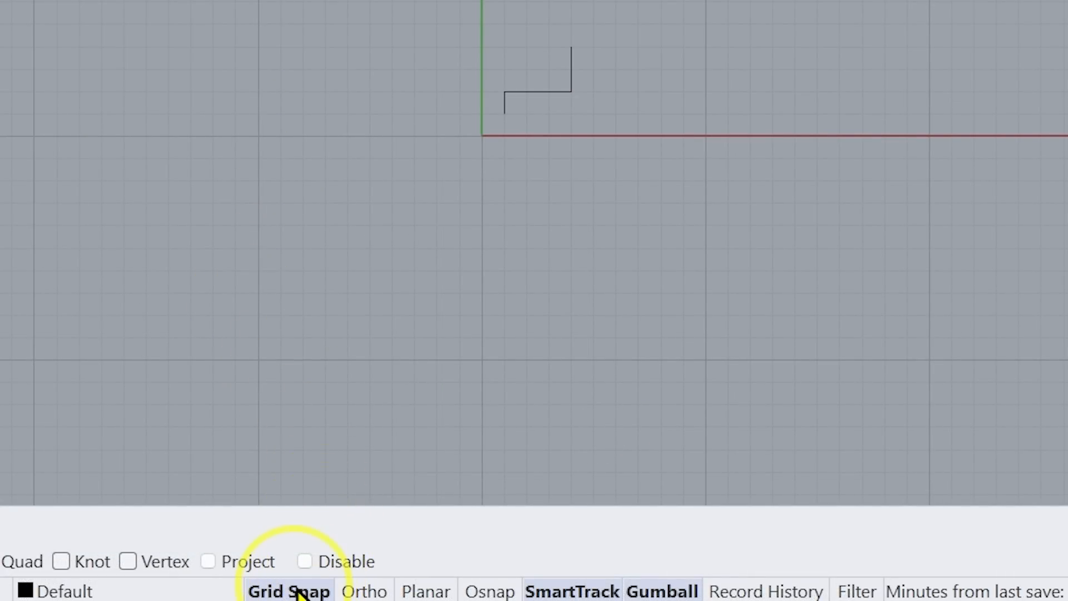
Turn off Grid Snap and draw a short, nearly horizontal freehand line above the stepped lines
{"action": "scroll", "coordinate": [606, 51], "scroll_direction": "up", "scroll_amount": 12}
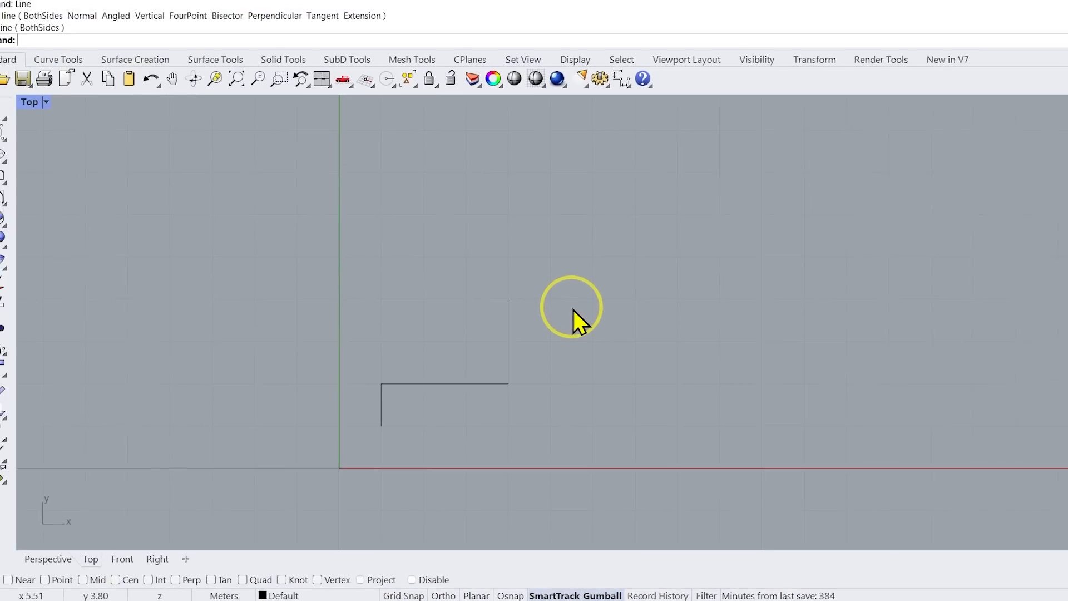
{"action": "right_click", "coordinate": [606, 51]}
{"action": "scroll", "coordinate": [579, 300], "scroll_direction": "up", "scroll_amount": 2}
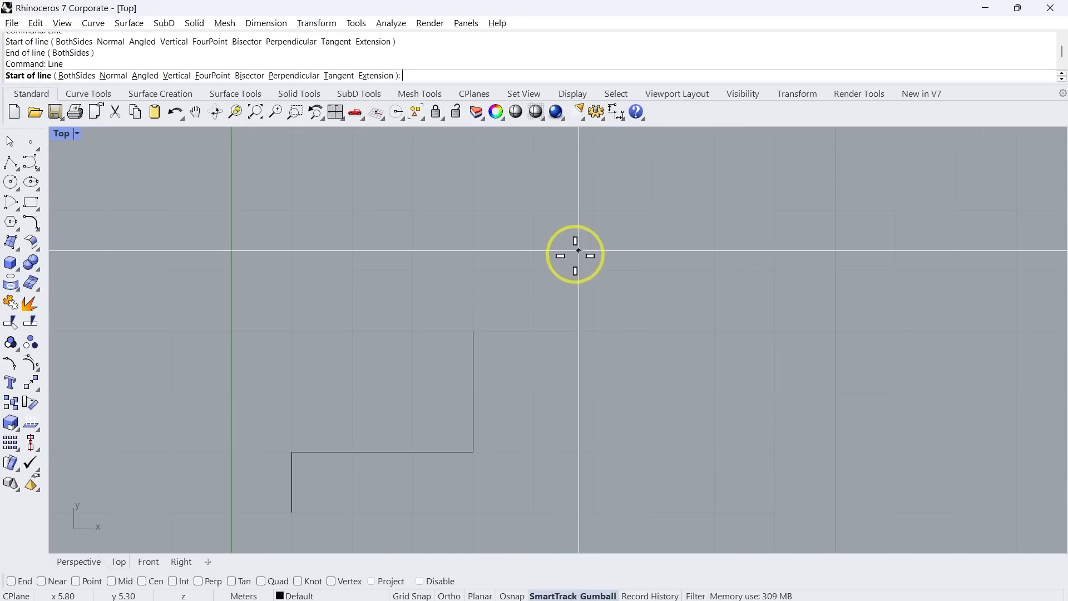
{"action": "scroll", "coordinate": [579, 239], "scroll_direction": "up", "scroll_amount": 1}
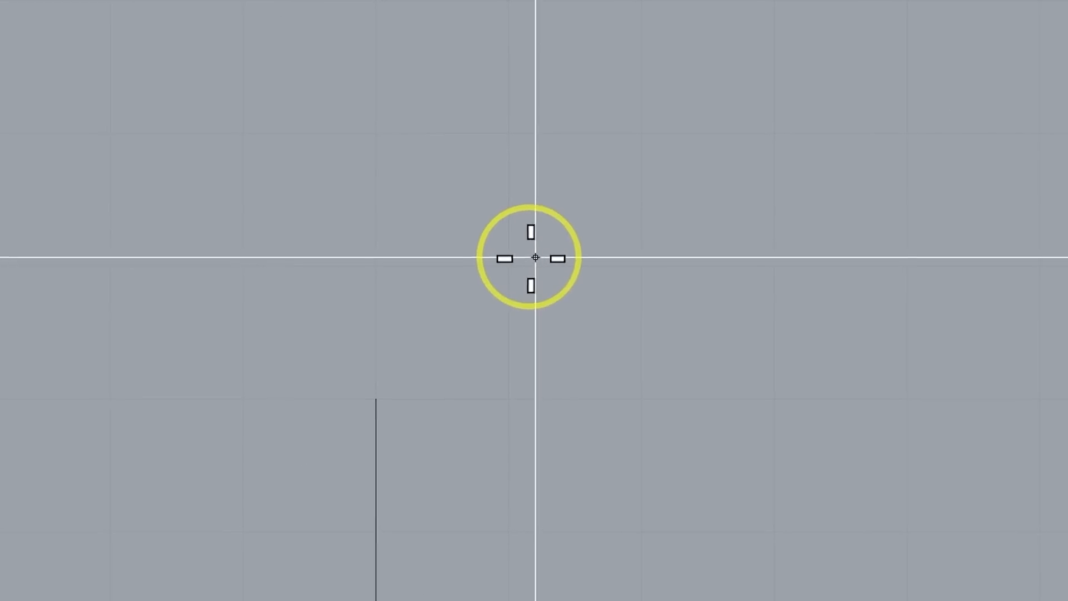
{"action": "left_click", "coordinate": [515, 256]}
{"action": "left_click", "coordinate": [734, 301]}
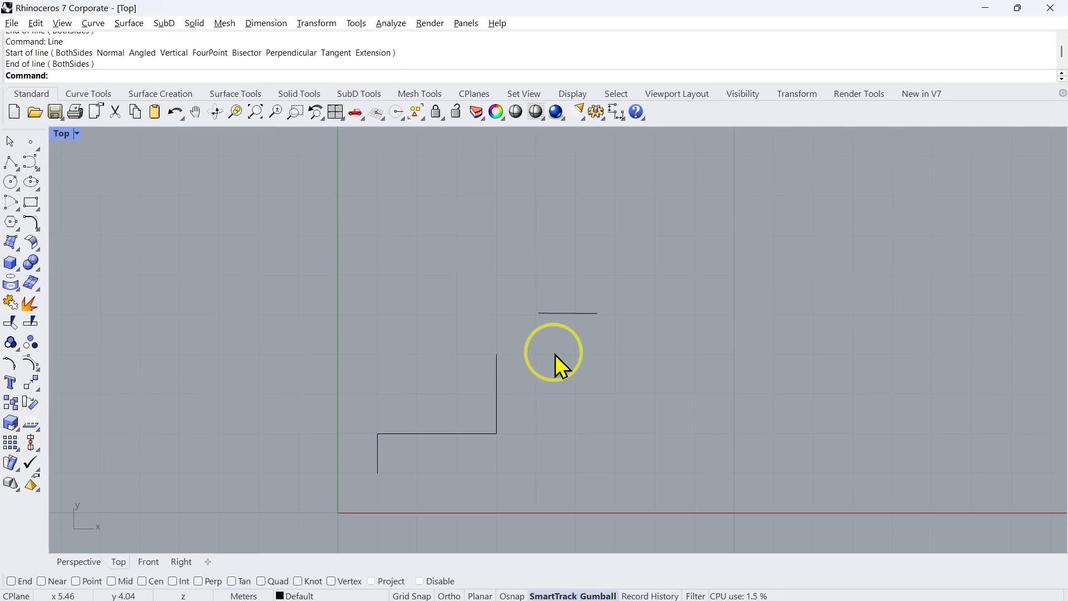
{"action": "scroll", "coordinate": [560, 368], "scroll_direction": "down", "scroll_amount": 1}
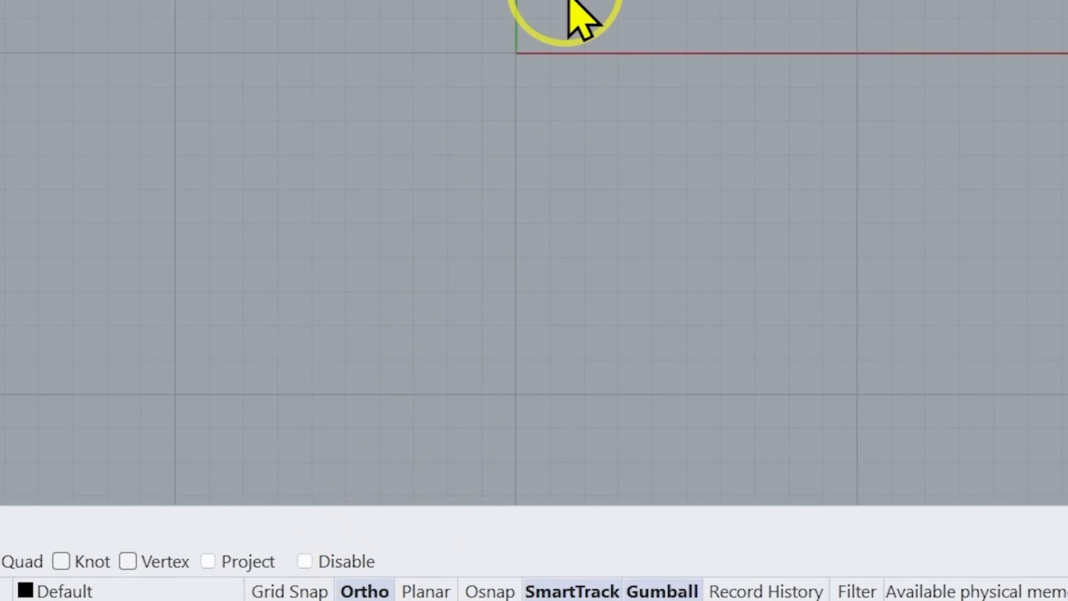
Draw a horizontal line just above the X axis in the Top viewport with Ortho on
{"action": "type", "text": "LImitReferenceModel"}
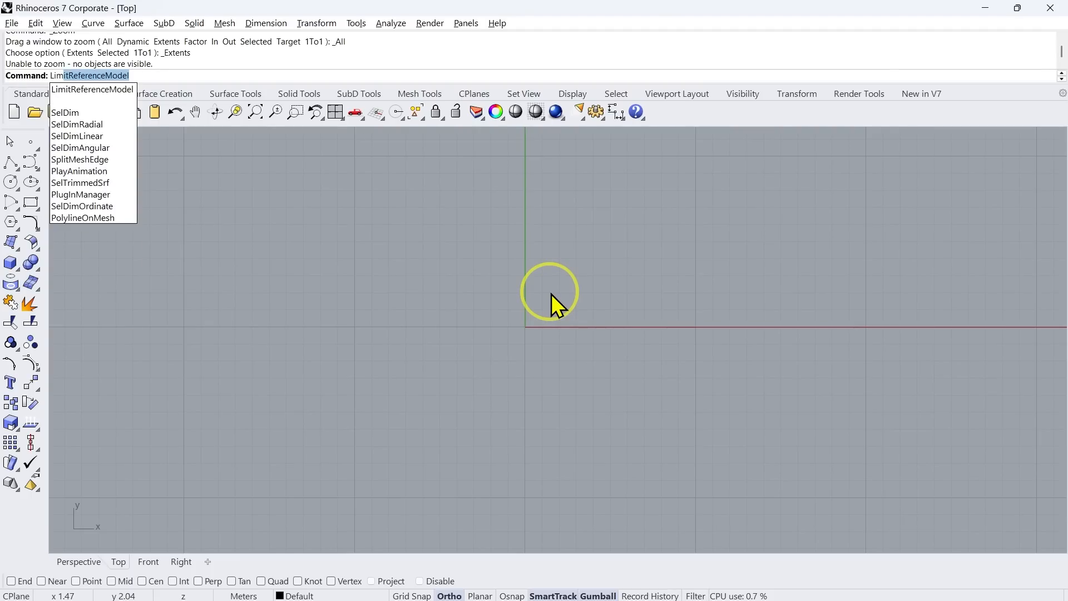
{"action": "key", "text": "Return"}
{"action": "type", "text": "Line"}
{"action": "key", "text": "Return"}
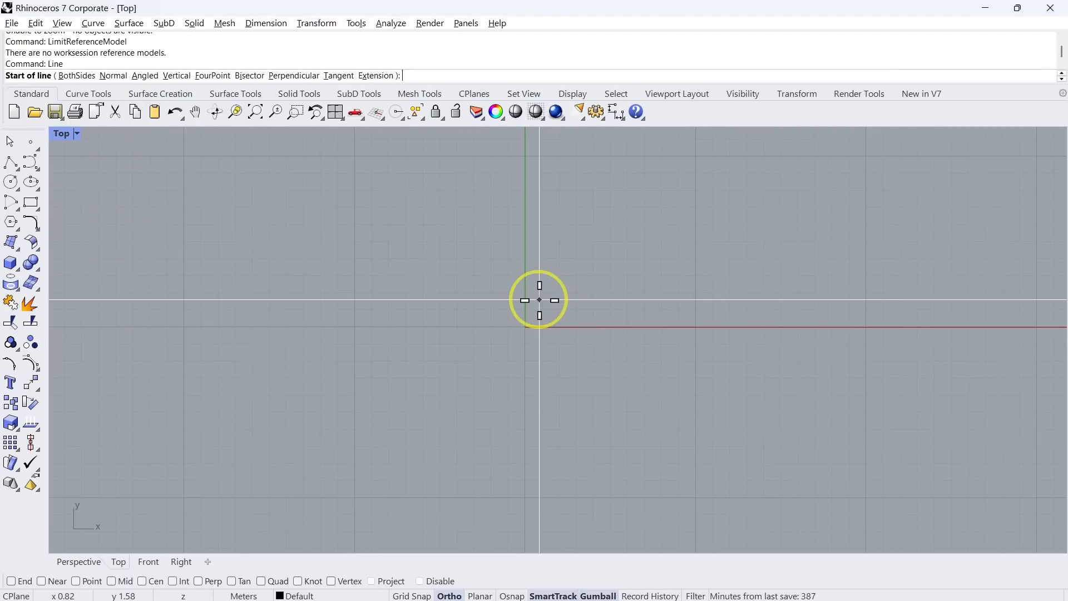
{"action": "left_click", "coordinate": [546, 298]}
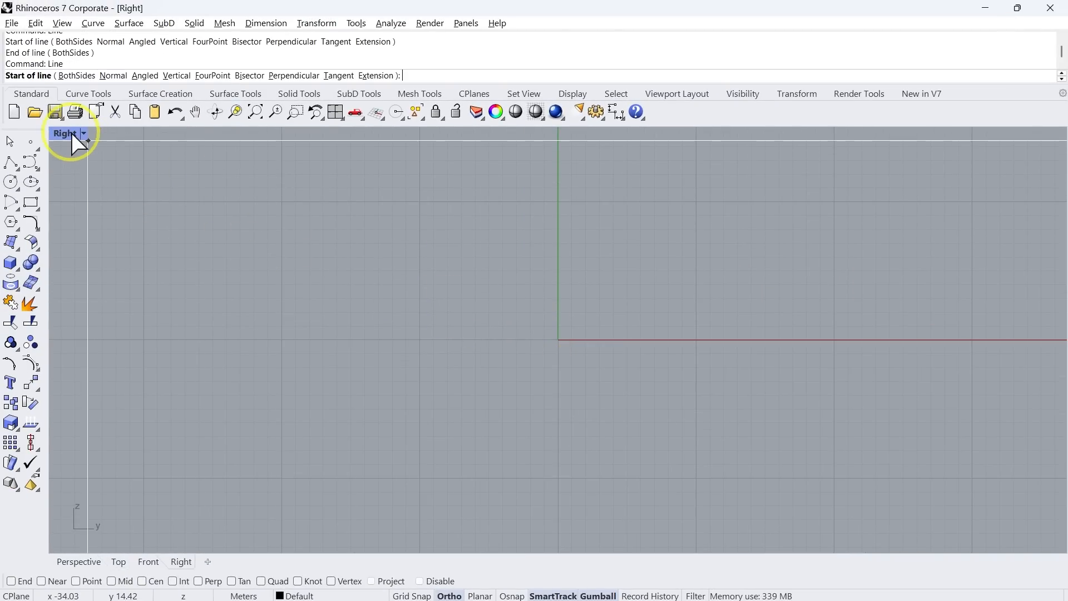
Restore the four-viewport layout and draw a vertical line about 7.5 m long upward from the origin in the Right viewport
{"action": "double_click", "coordinate": [67, 133]}
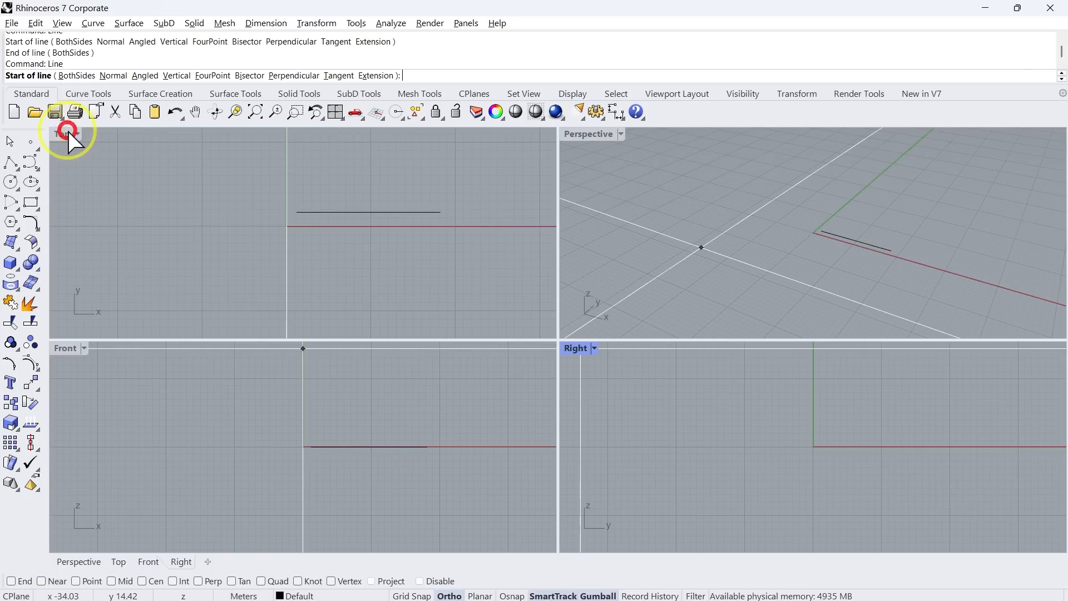
{"action": "left_click", "coordinate": [813, 447]}
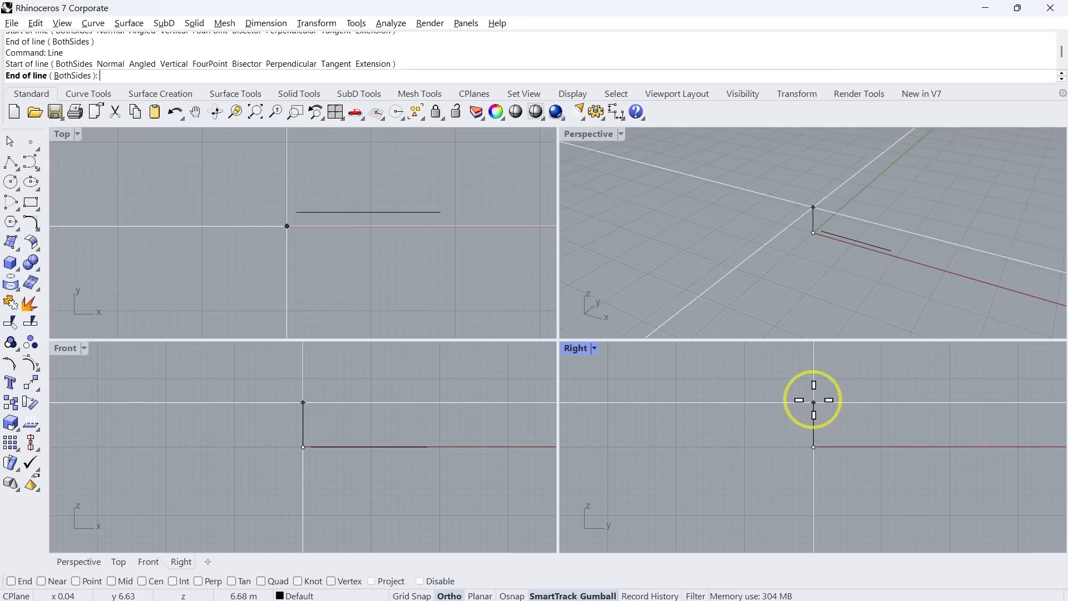
{"action": "left_click", "coordinate": [812, 398]}
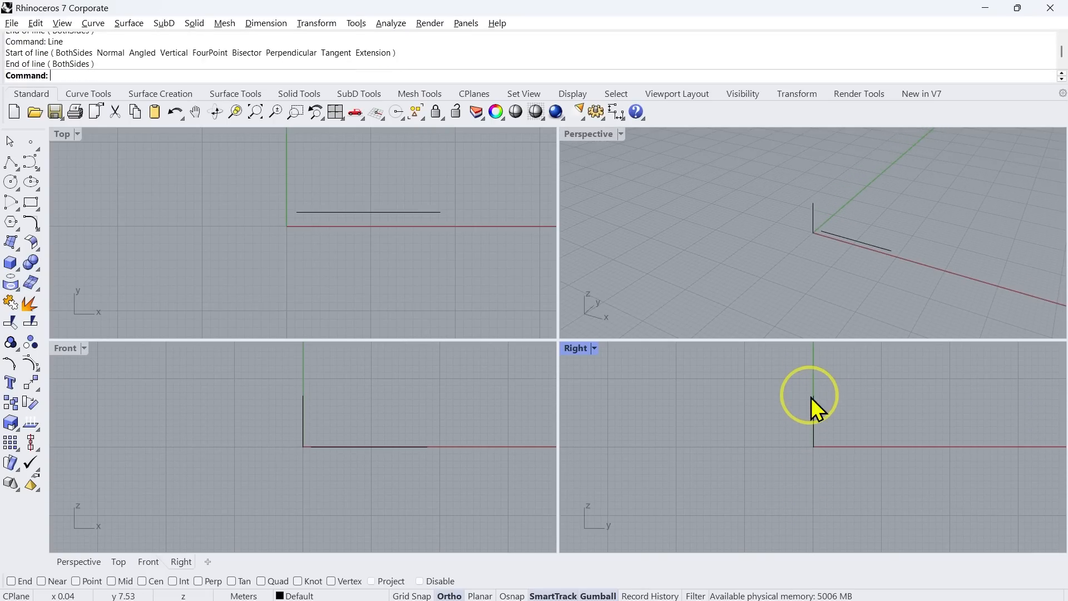
Draw a line starting at coordinate 0 with Ortho constraining its direction, ending it along the X axis in the Front viewport
{"action": "key", "text": "Return"}
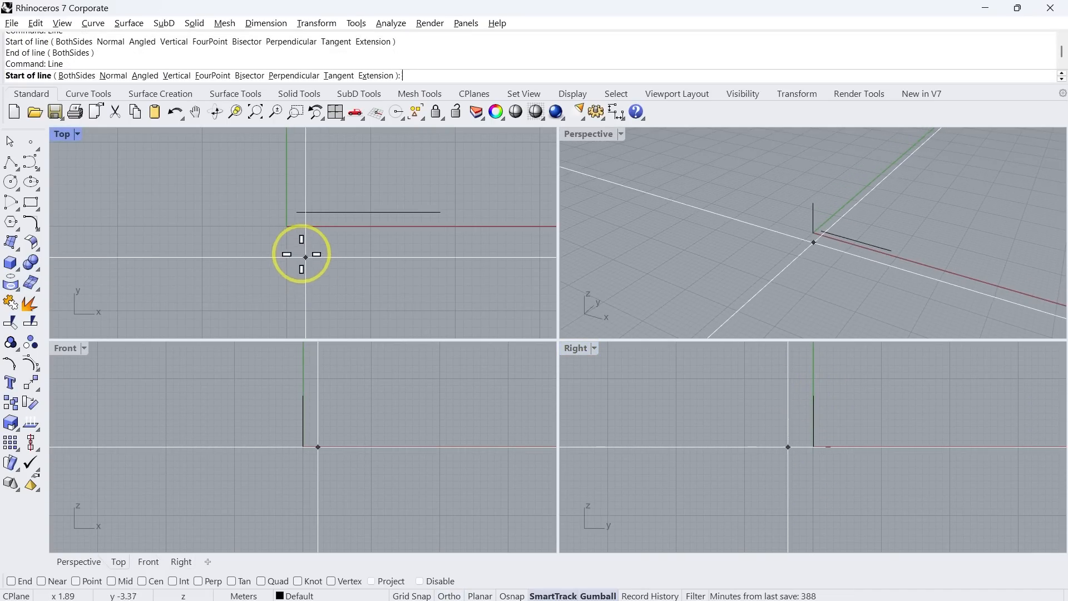
{"action": "type", "text": "0"}
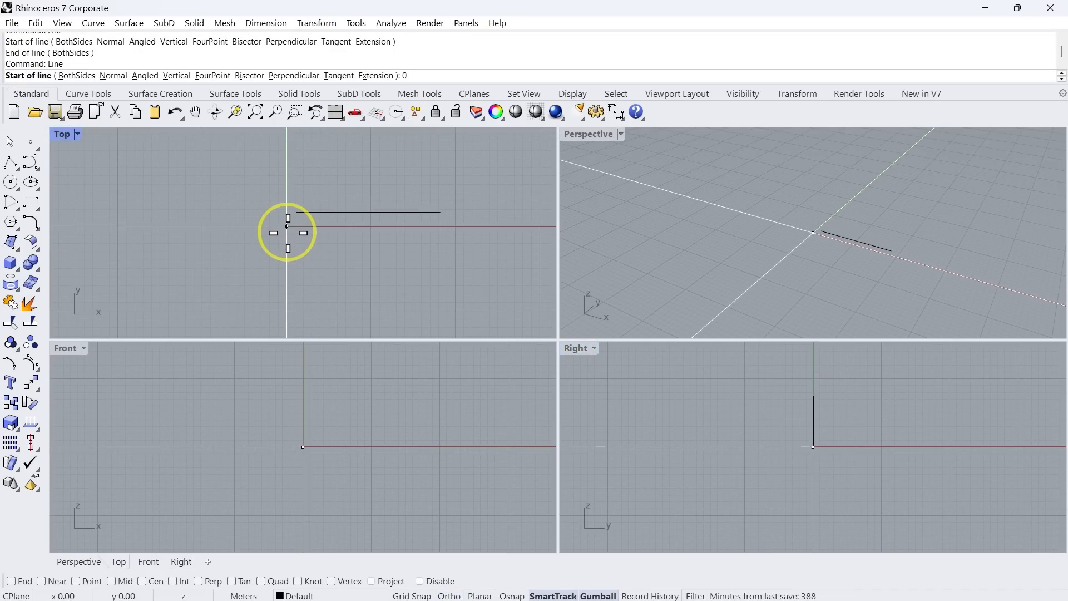
{"action": "key", "text": "Return"}
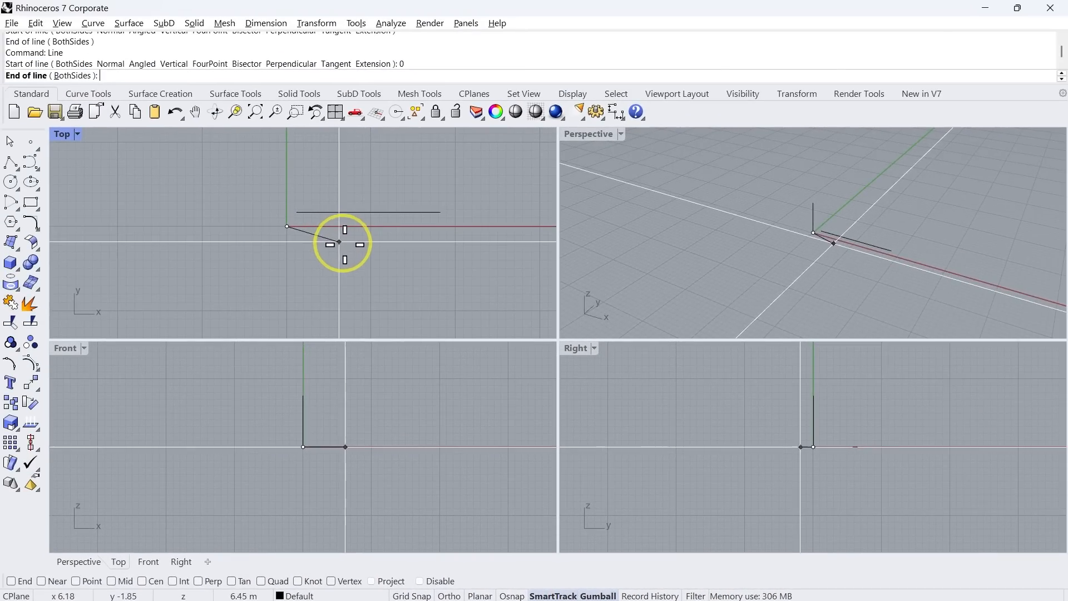
{"action": "key", "text": "shift"}
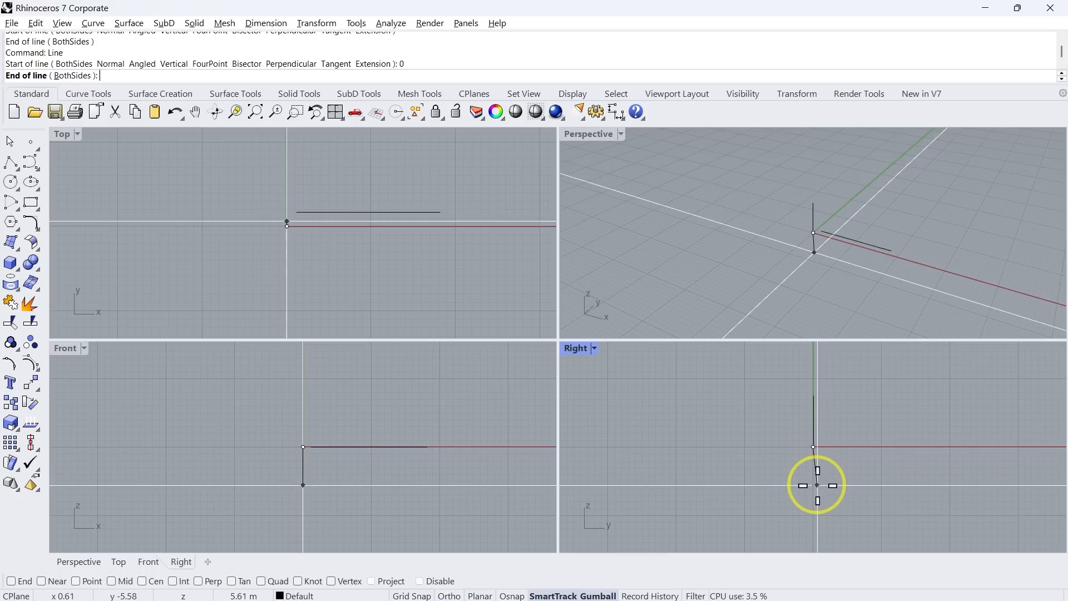
{"action": "key", "text": "shift"}
{"action": "key", "text": "shift"}
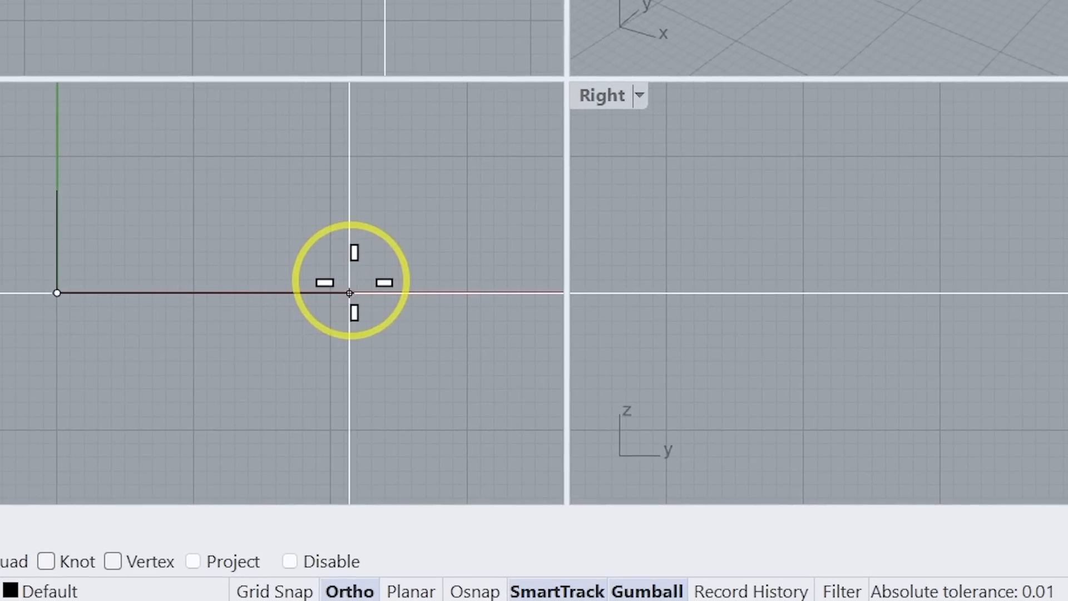
{"action": "left_click", "coordinate": [356, 283]}
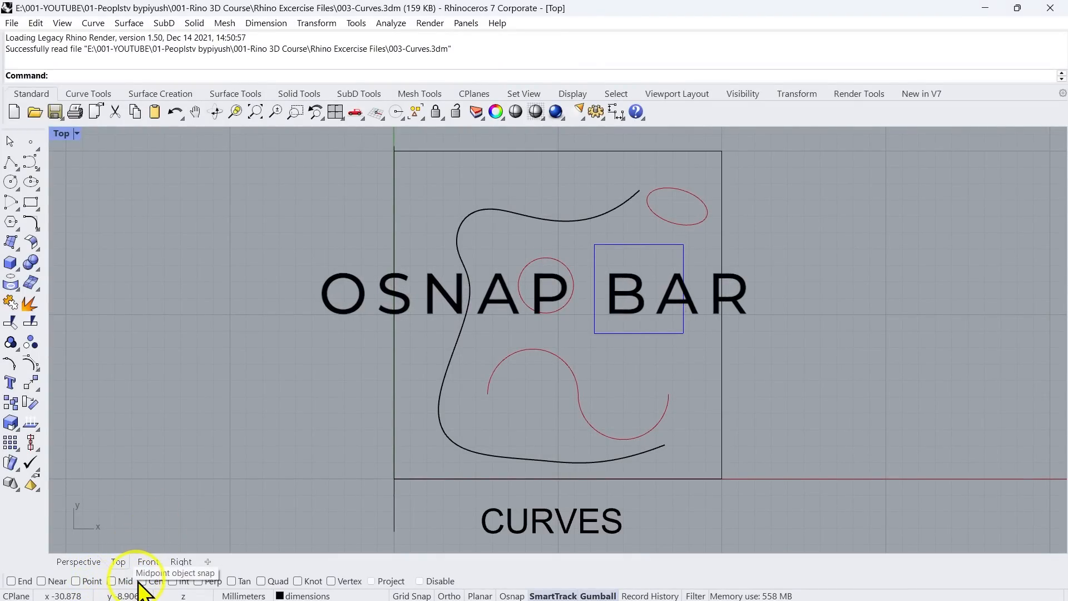
Try switching the Mid object snap on and off
{"action": "key", "text": "shift"}
{"action": "key", "text": "shift"}
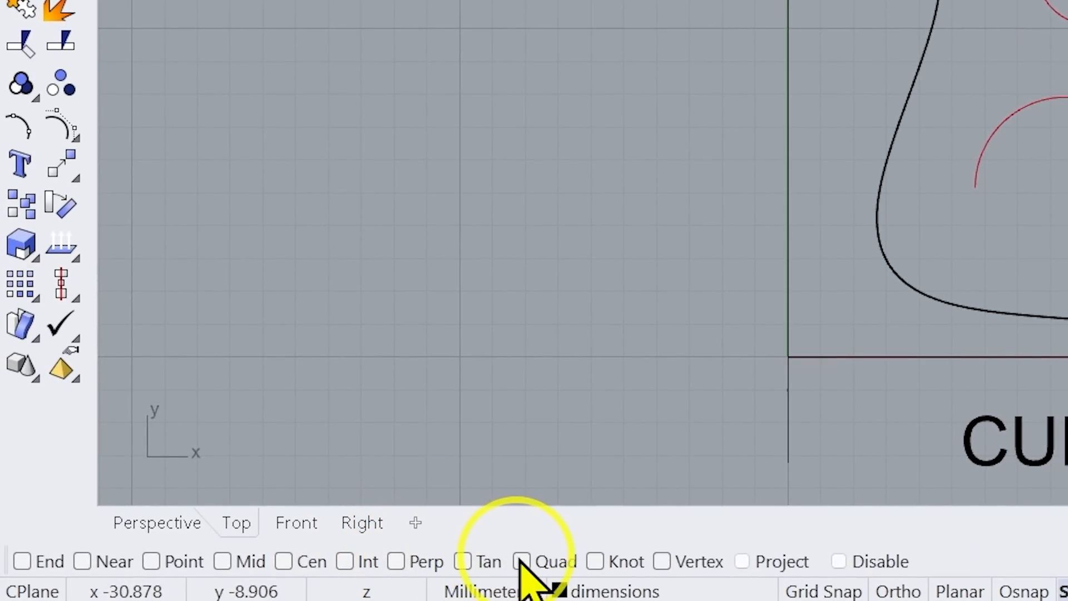
{"action": "left_click", "coordinate": [222, 562]}
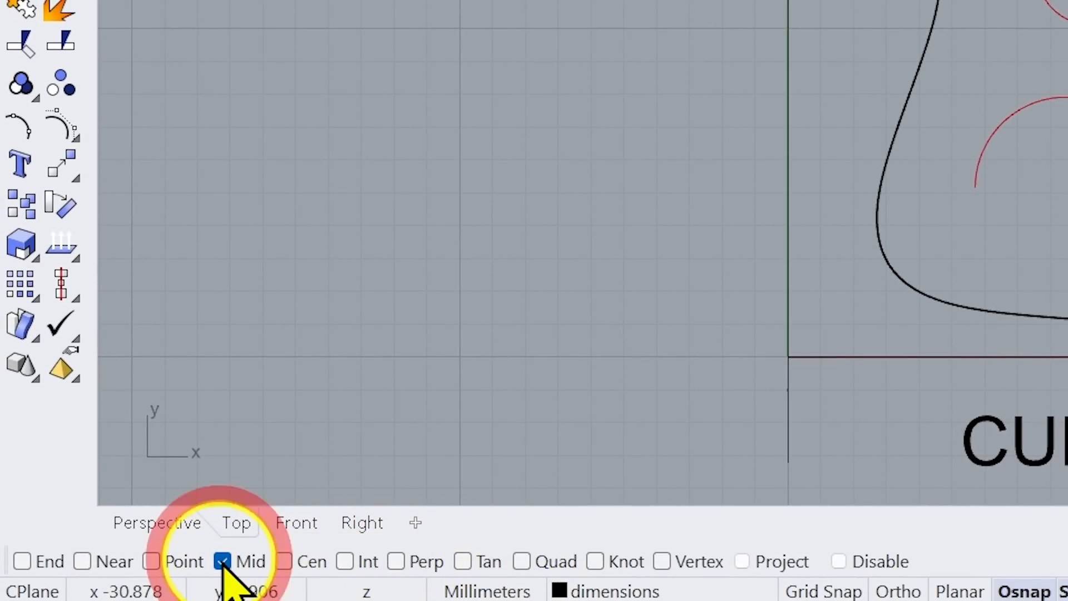
{"action": "left_click", "coordinate": [223, 561]}
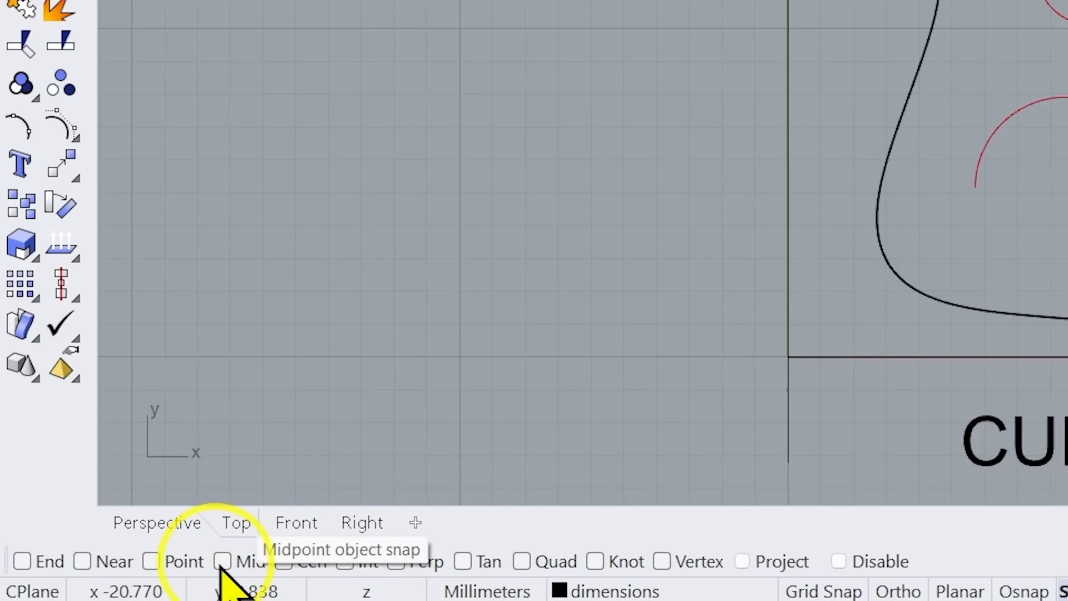
{"action": "key", "text": "ctrl"}
{"action": "key", "text": "ctrl"}
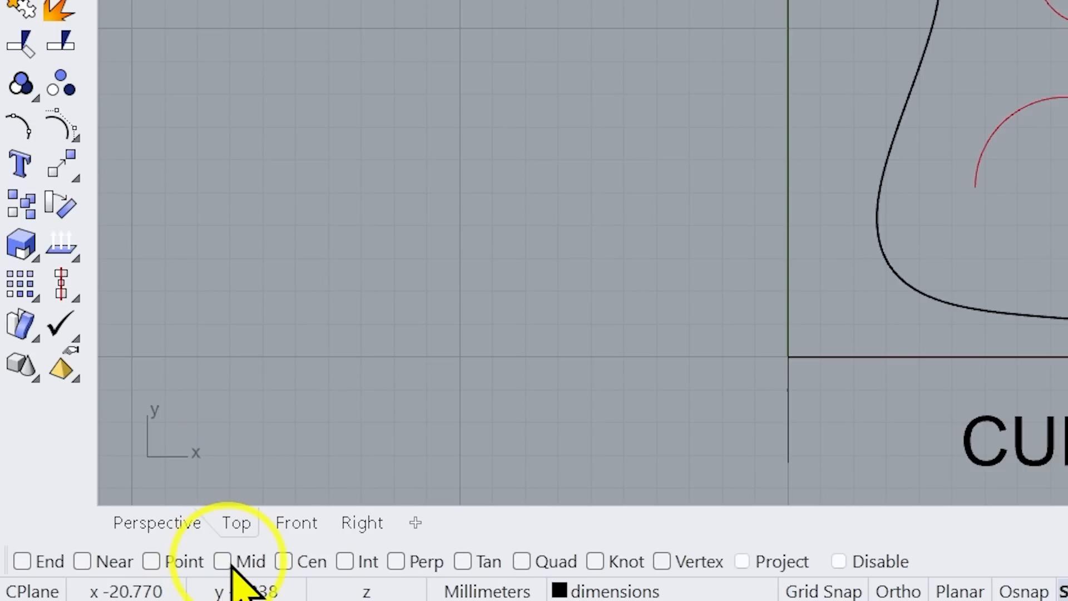
Enable the Mid object snap and draw a horizontal line about 9.5 mm long outward from the midpoint of the outer frame's right edge
{"action": "left_click", "coordinate": [222, 561]}
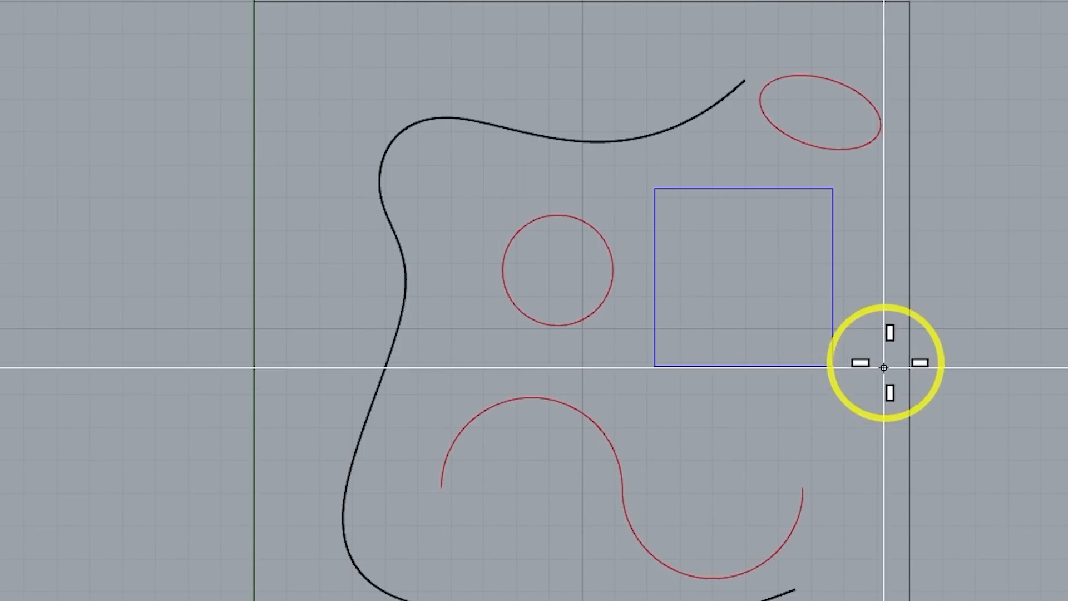
{"action": "left_click", "coordinate": [910, 329]}
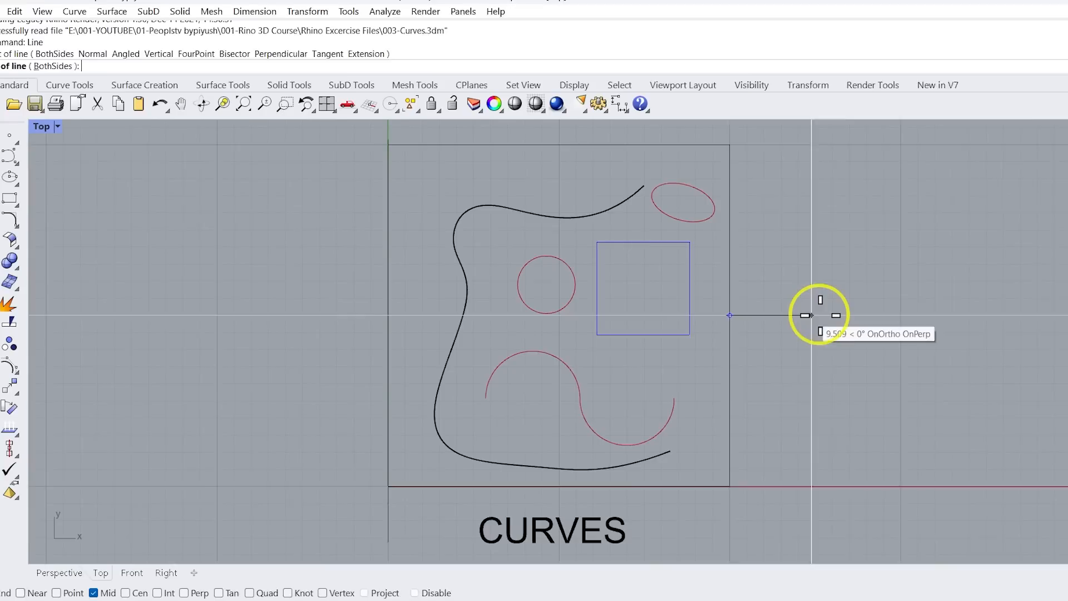
{"action": "left_click", "coordinate": [810, 315]}
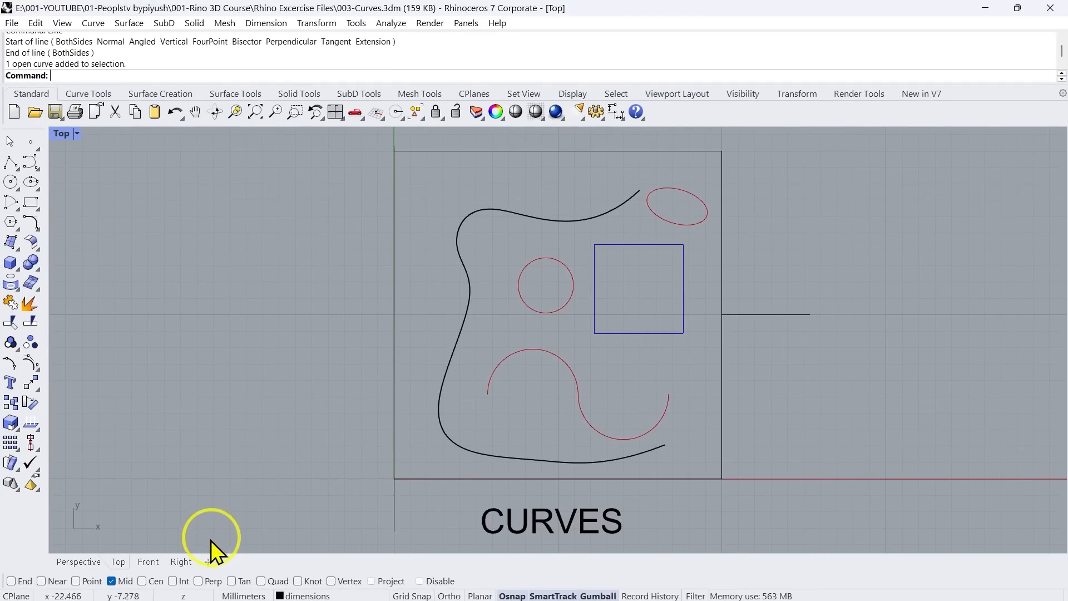
Enable the End, Near, Cen and Perp object snaps in addition to Mid
{"action": "left_click", "coordinate": [11, 580]}
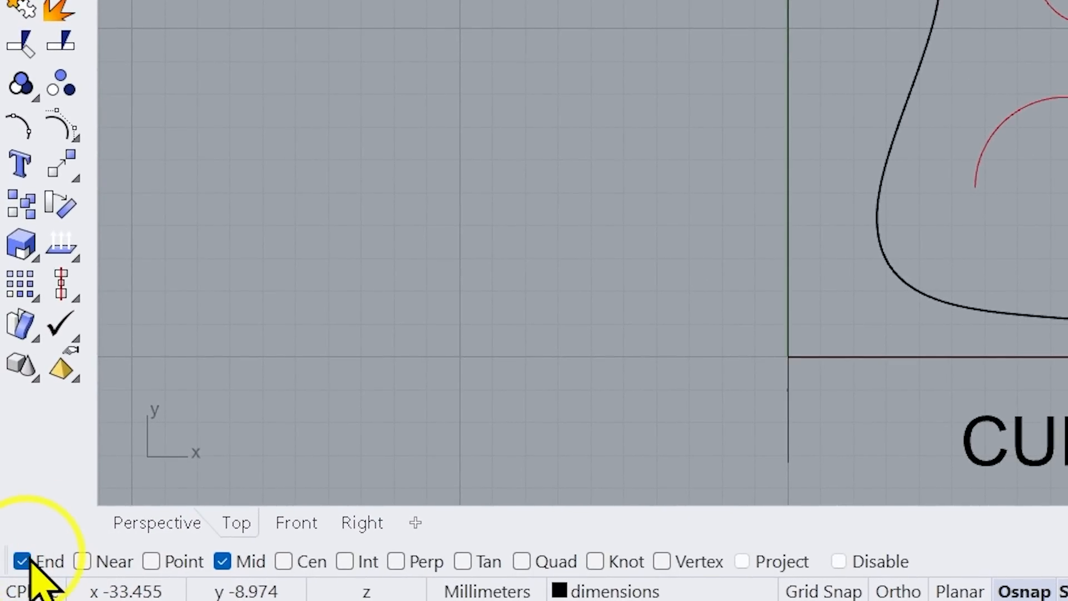
{"action": "left_click", "coordinate": [83, 561]}
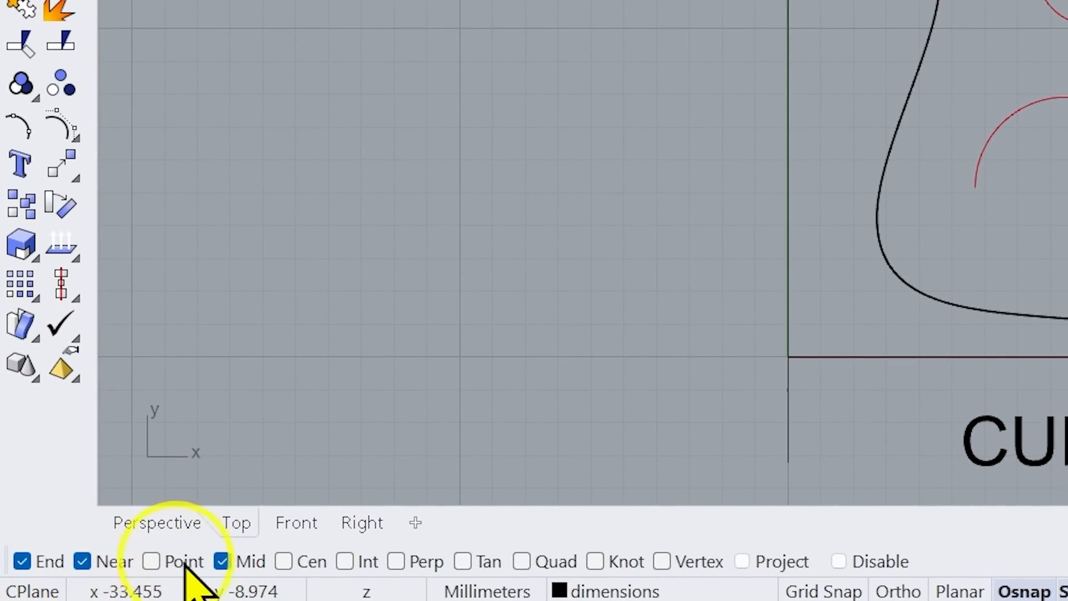
{"action": "left_click", "coordinate": [343, 561]}
{"action": "left_click", "coordinate": [397, 561]}
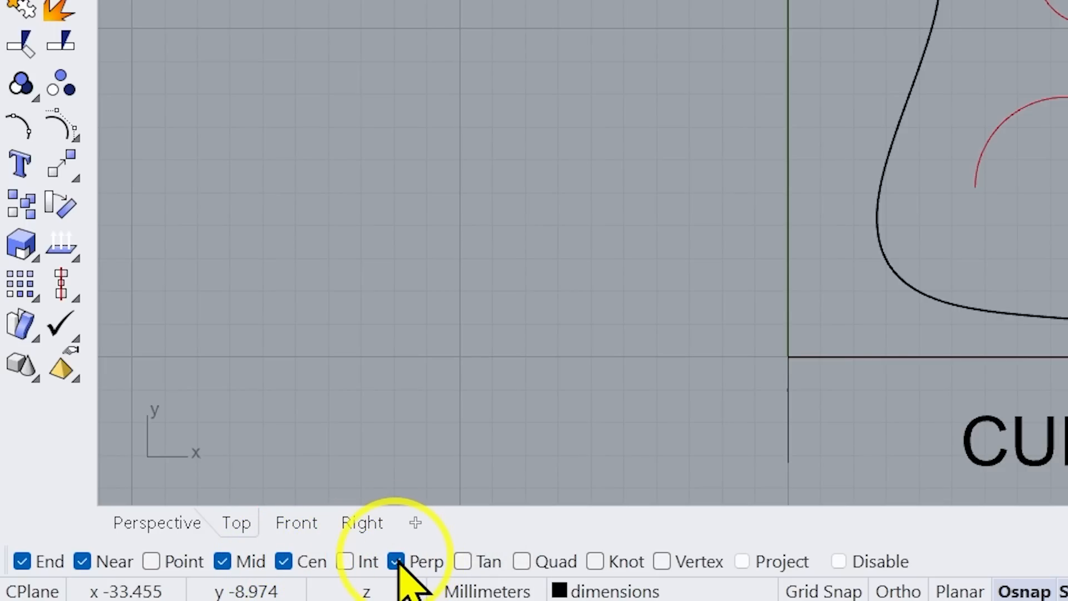
Clear the active object snaps one by one and switch on every object snap from End to Vertex
{"action": "left_click", "coordinate": [283, 561]}
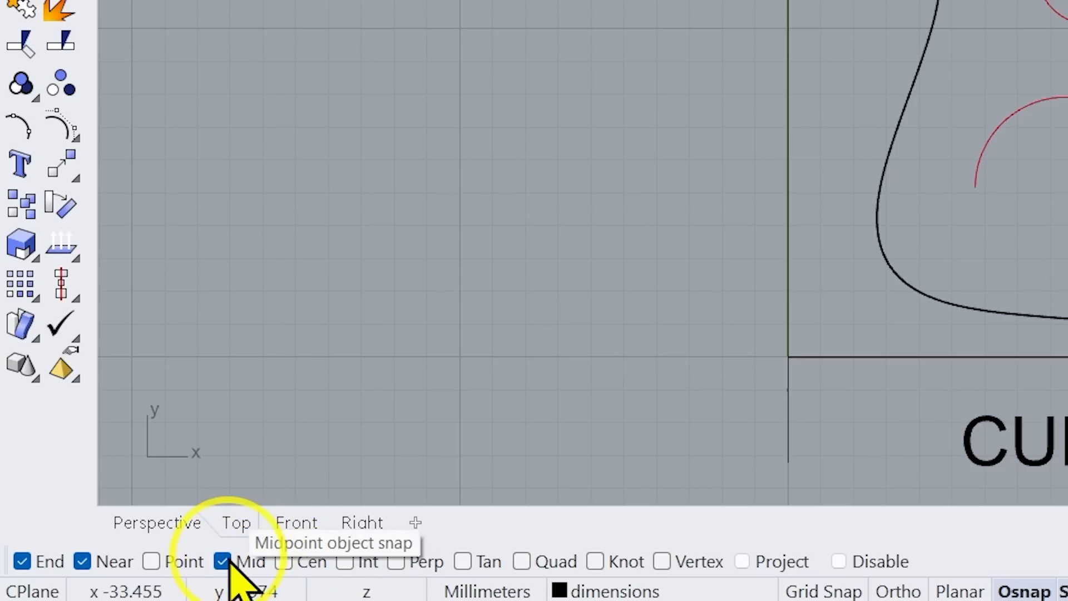
{"action": "left_click", "coordinate": [222, 561]}
{"action": "left_click", "coordinate": [100, 561]}
{"action": "left_click", "coordinate": [21, 561]}
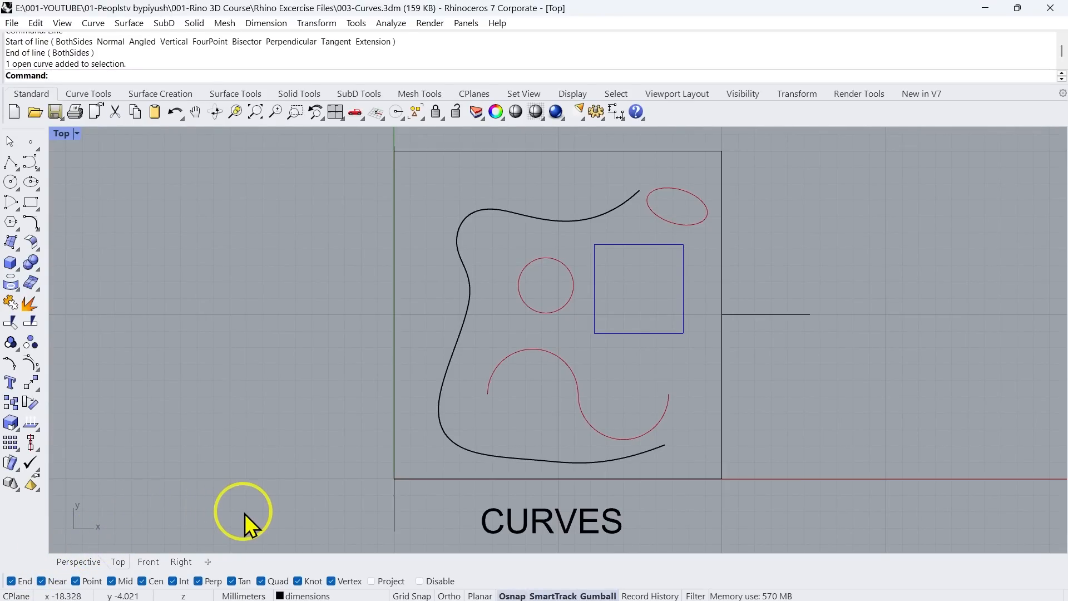
Start a line and try the Disable option for all object snaps, switching it on and back off
{"action": "key", "text": "Return"}
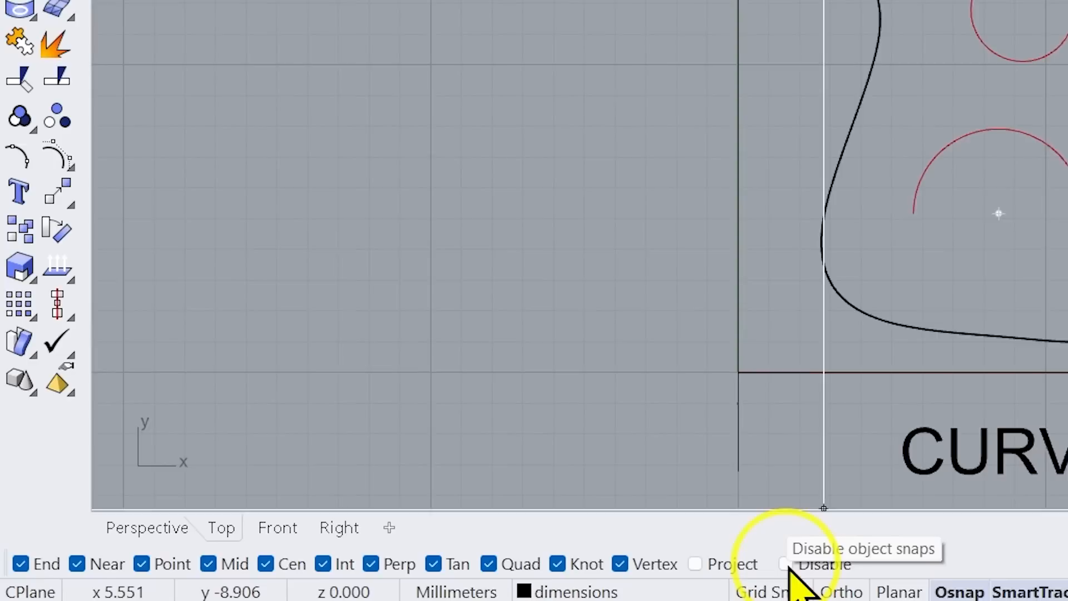
{"action": "left_click", "coordinate": [838, 561]}
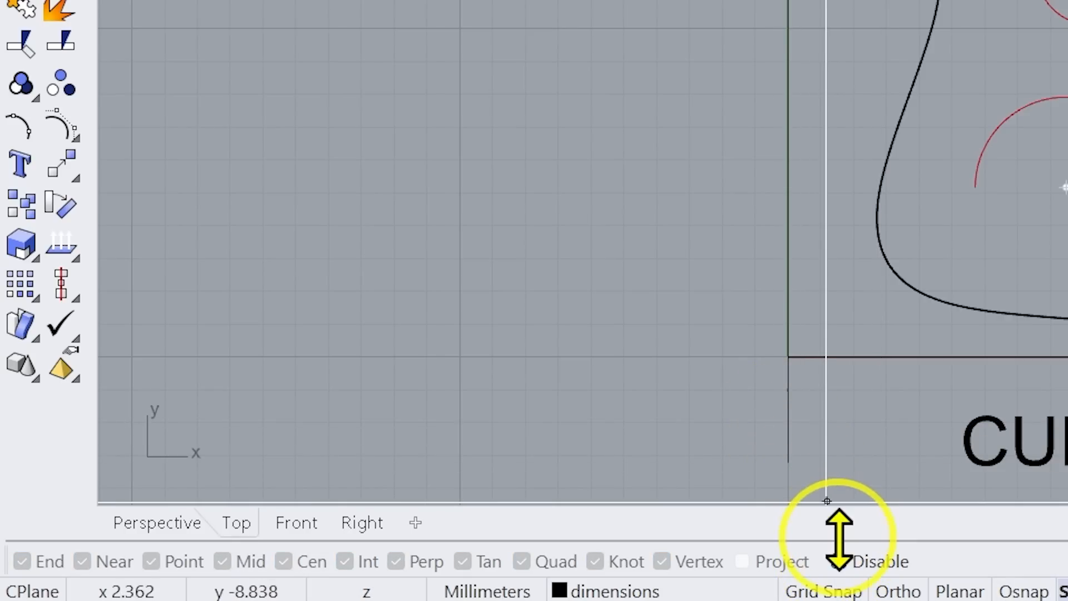
{"action": "left_click", "coordinate": [837, 561]}
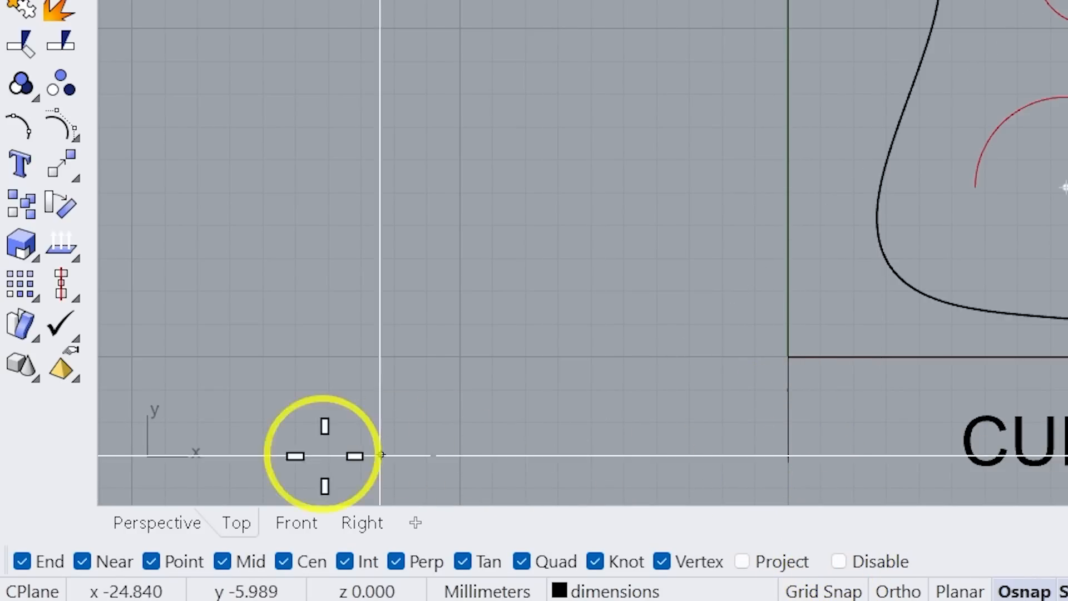
Clear all the object snaps individually, from End through Vertex
{"action": "left_click", "coordinate": [82, 561]}
{"action": "left_click", "coordinate": [151, 561]}
{"action": "left_click", "coordinate": [223, 561]}
{"action": "left_click", "coordinate": [345, 561]}
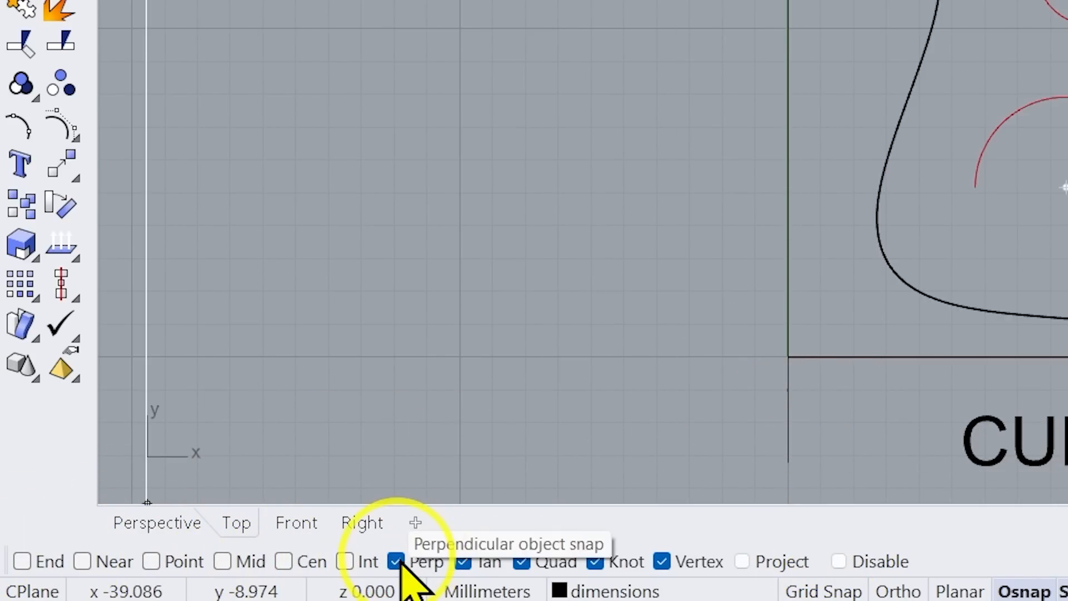
{"action": "left_click", "coordinate": [396, 561]}
{"action": "left_click", "coordinate": [463, 562]}
{"action": "left_click", "coordinate": [521, 562]}
{"action": "left_click", "coordinate": [595, 561]}
{"action": "left_click", "coordinate": [661, 561]}
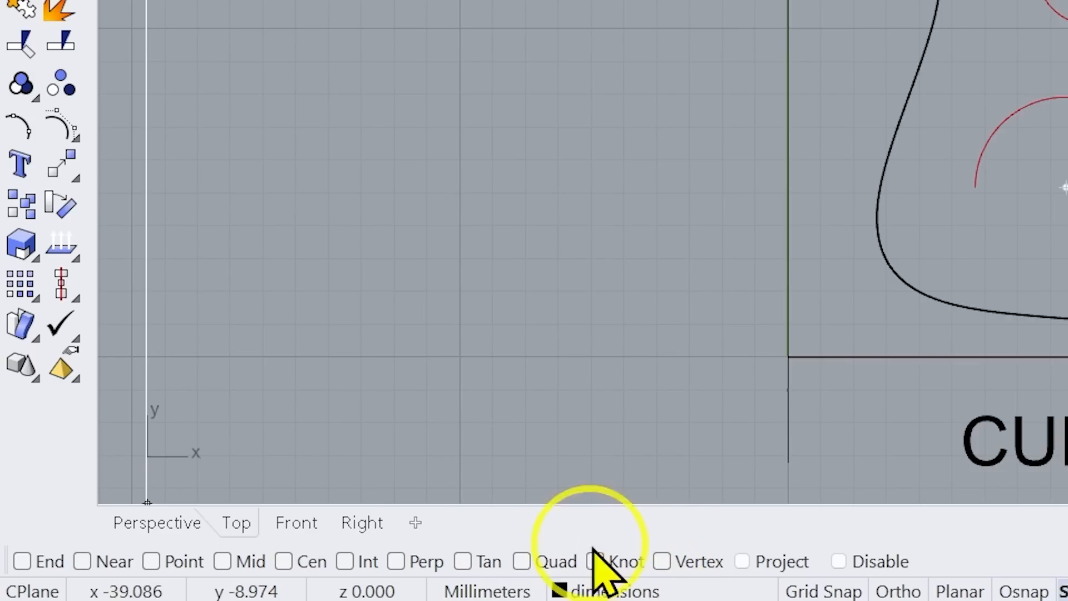
Enable the End, Near, Mid, Cen and Perp object snaps one at a time
{"action": "left_click", "coordinate": [22, 561]}
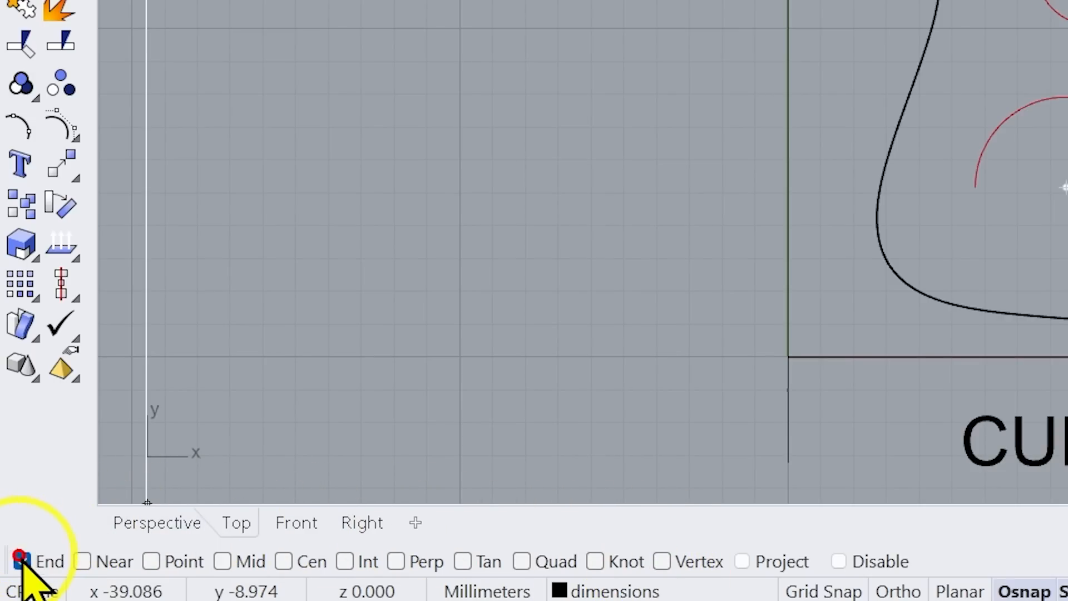
{"action": "left_click", "coordinate": [82, 561]}
{"action": "left_click", "coordinate": [222, 561]}
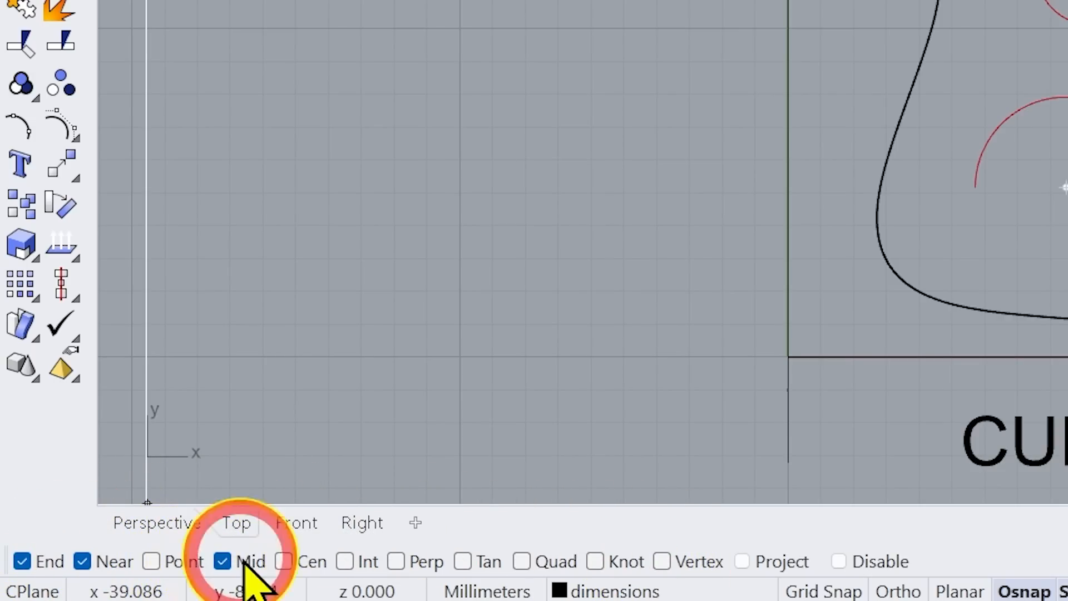
{"action": "left_click", "coordinate": [283, 561]}
{"action": "left_click", "coordinate": [395, 561]}
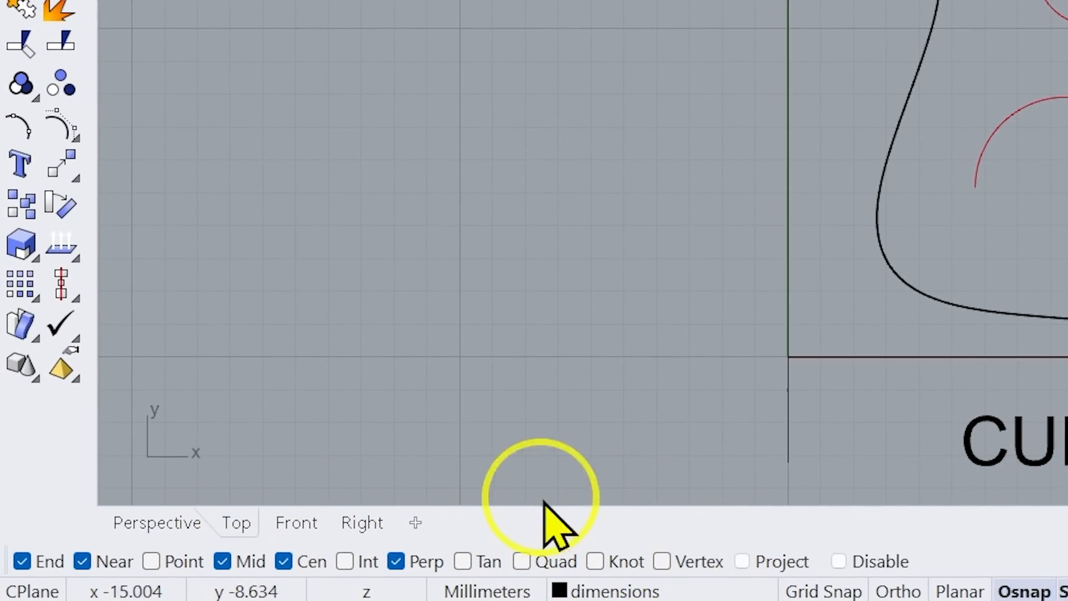
Turn the End, Near, Mid, Cen and Perp object snaps back off
{"action": "left_click", "coordinate": [22, 560]}
{"action": "left_click", "coordinate": [83, 560]}
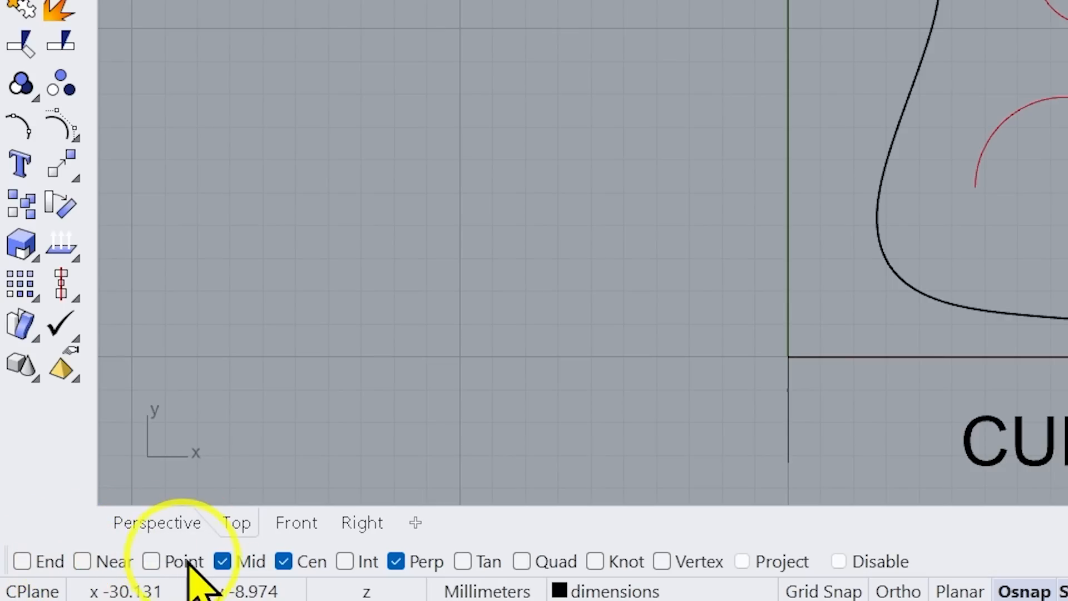
{"action": "left_click", "coordinate": [222, 560]}
{"action": "left_click", "coordinate": [283, 561]}
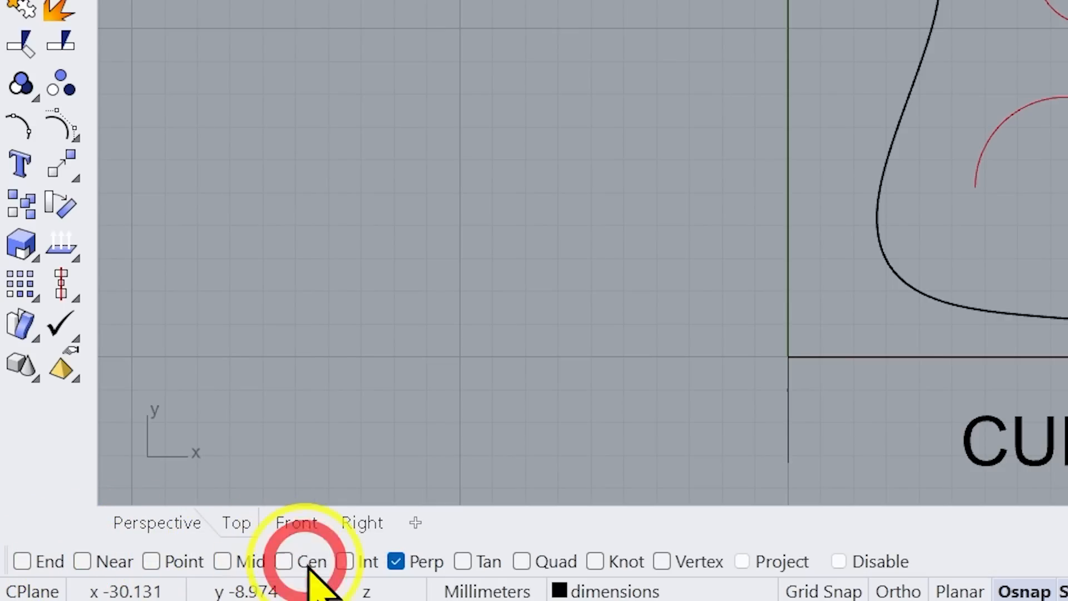
{"action": "left_click", "coordinate": [396, 561]}
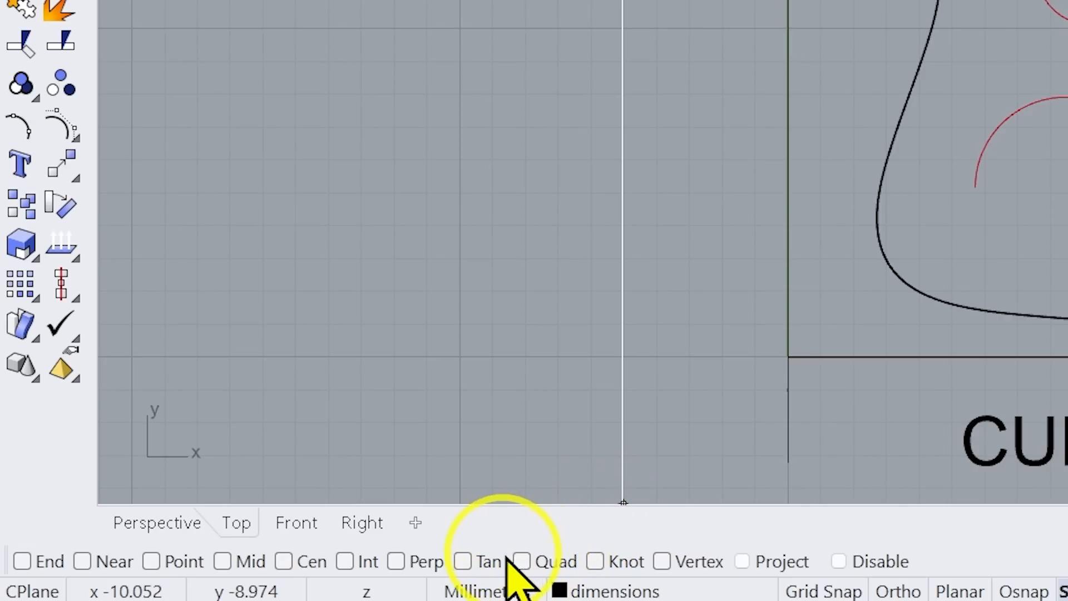
Activate the one-shot End object snap for a line and try it on the blue square's lower-left corner
{"action": "key", "text": "shift"}
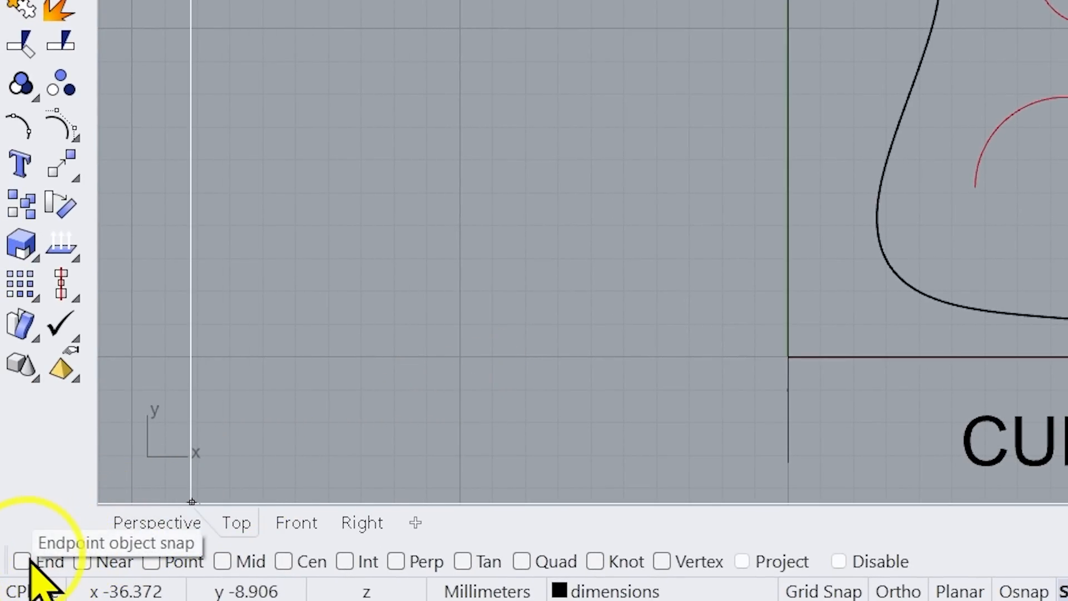
{"action": "key", "text": "shift"}
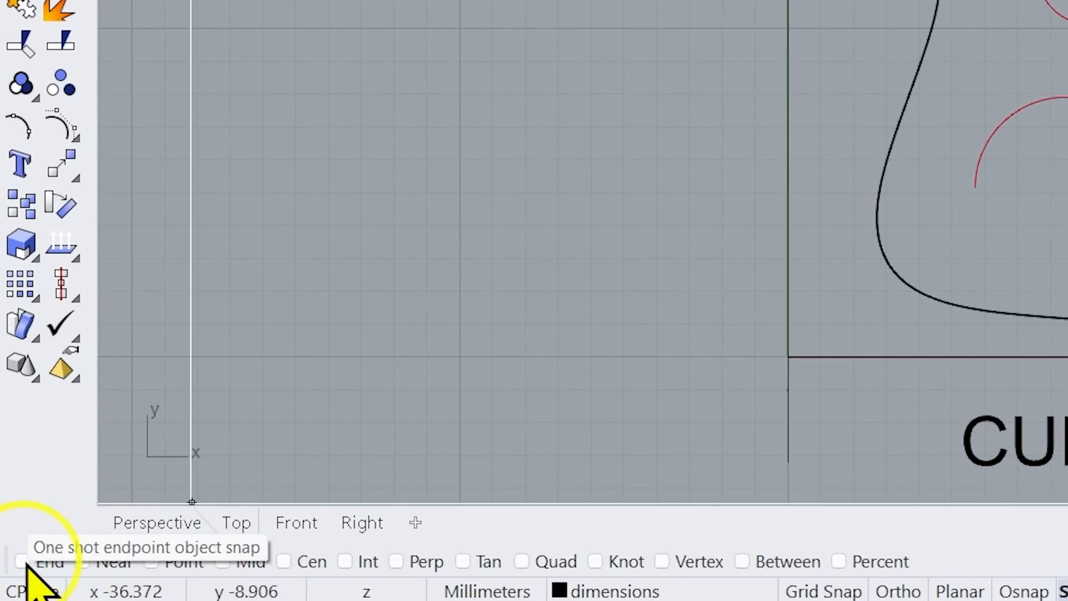
{"action": "left_click", "coordinate": [26, 563], "text": "shift"}
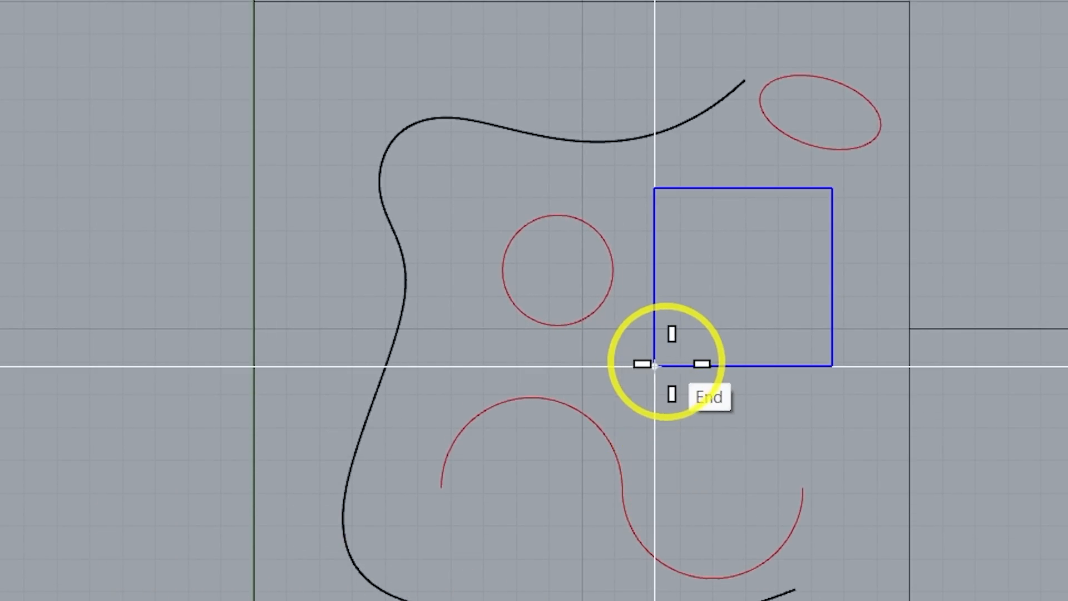
{"action": "left_click", "coordinate": [654, 366]}
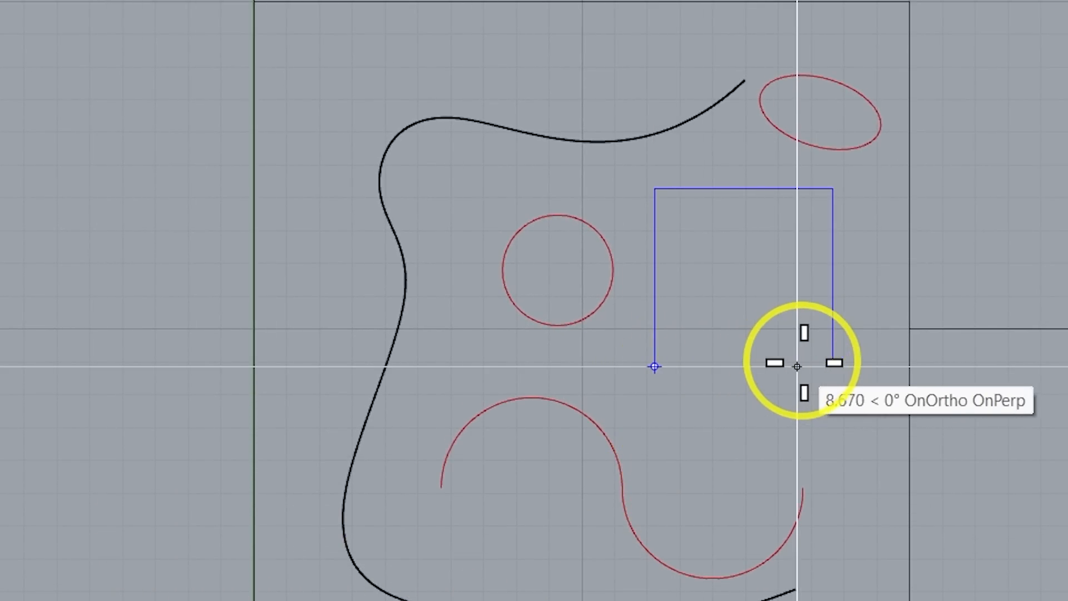
Try snapping to the midpoints of the blue square's lower and upper edges and to its upper corners
{"action": "left_click", "coordinate": [744, 366]}
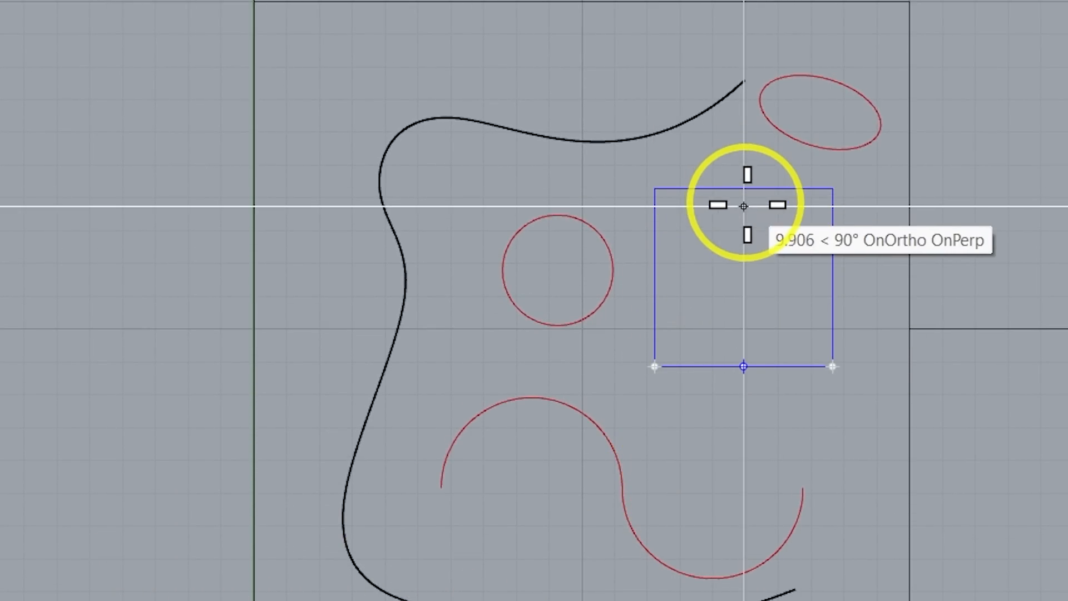
{"action": "left_click", "coordinate": [832, 188]}
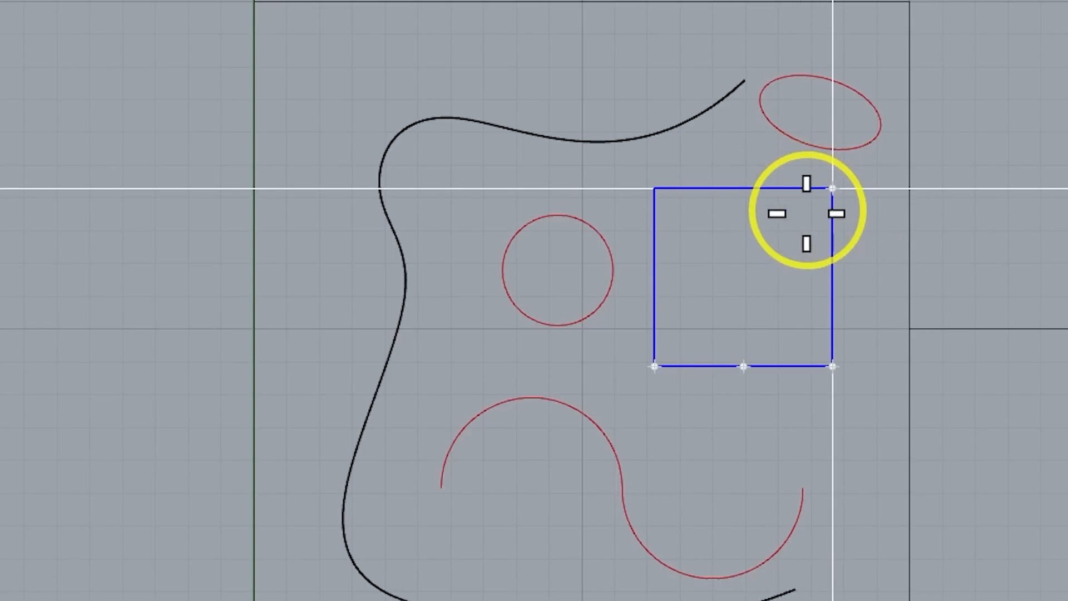
{"action": "left_click", "coordinate": [654, 189]}
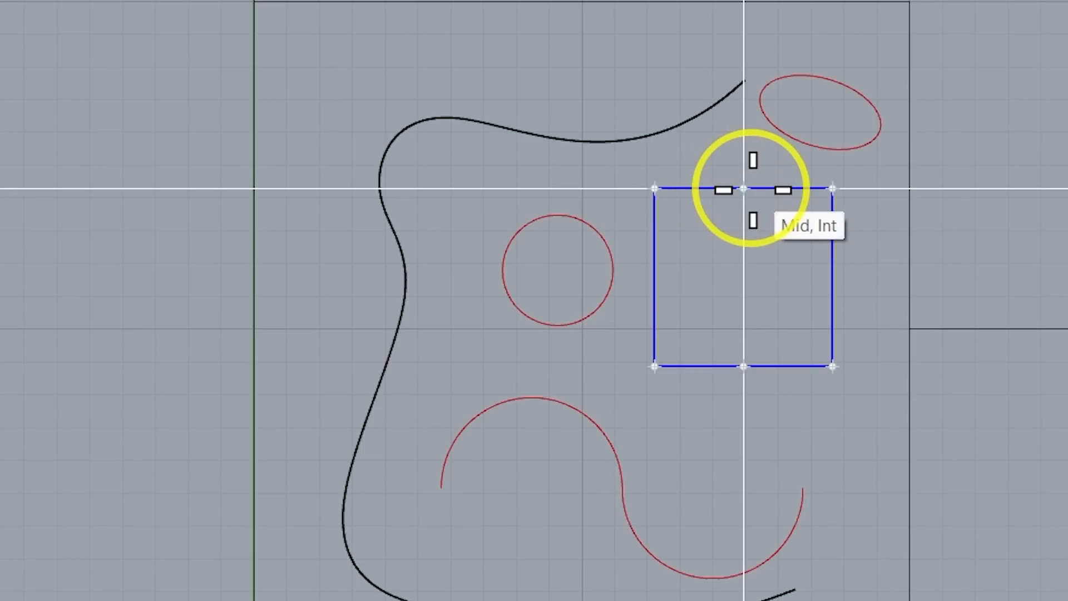
{"action": "left_click", "coordinate": [743, 188]}
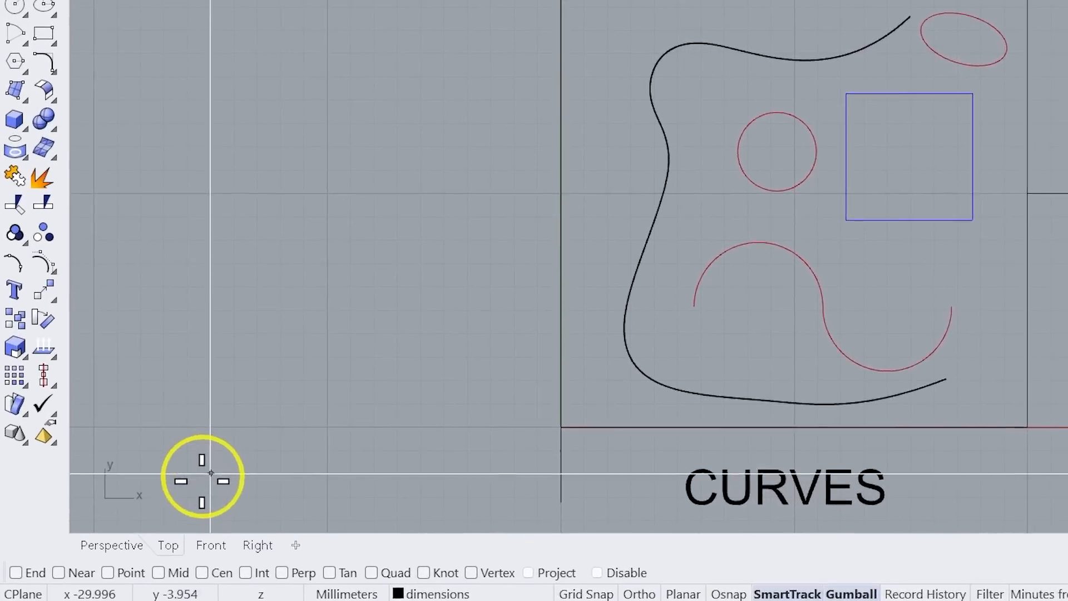
Reactivate the one-shot End object snap and try it on the corners along the blue square's lower and right edges
{"action": "left_click", "coordinate": [23, 565], "text": "shift"}
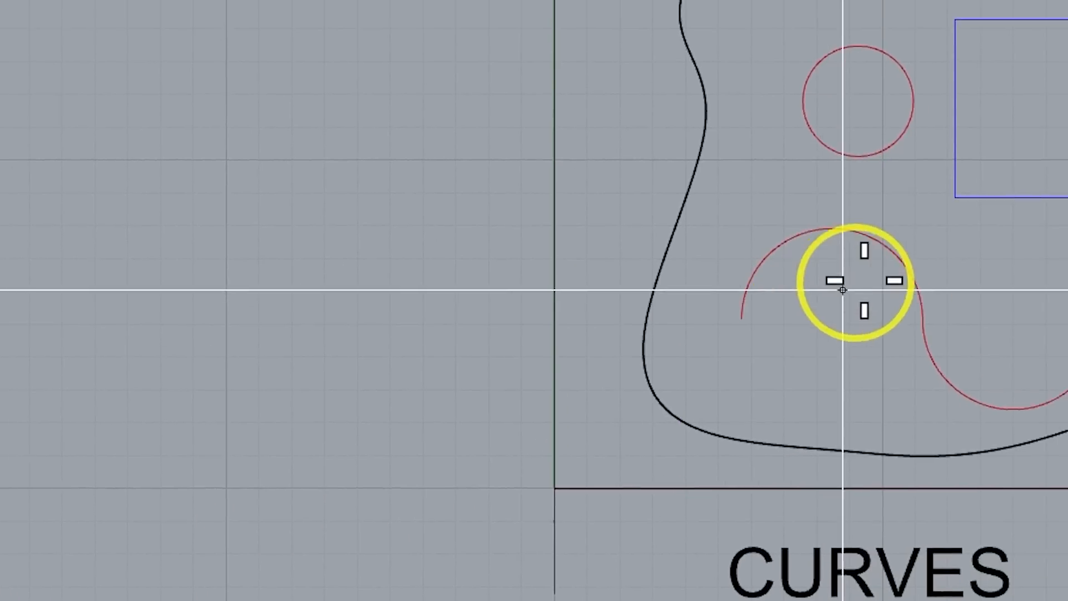
{"action": "left_click", "coordinate": [955, 197]}
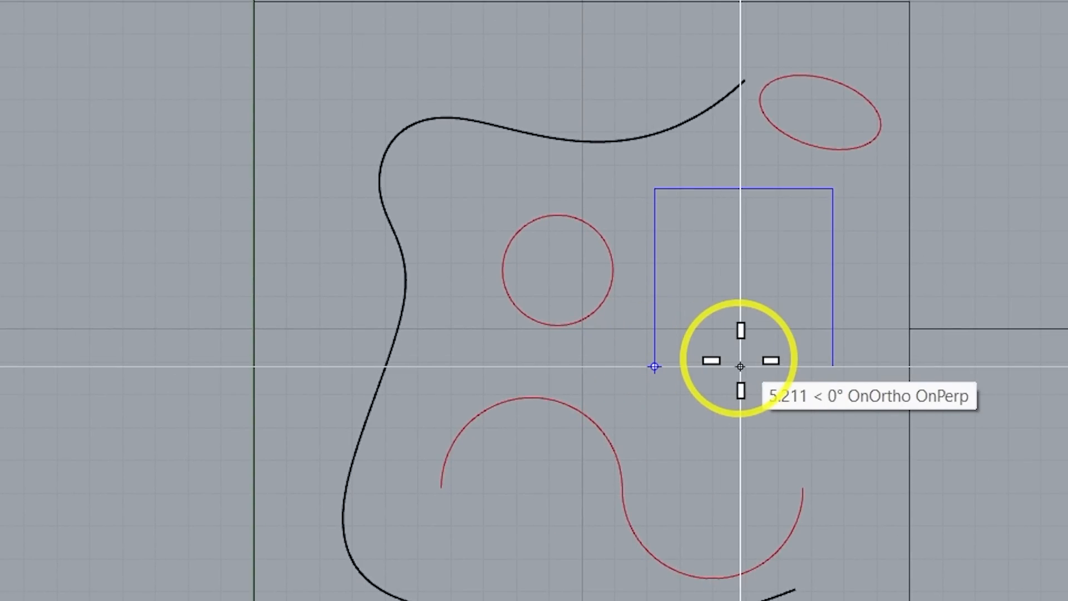
{"action": "left_click", "coordinate": [831, 365]}
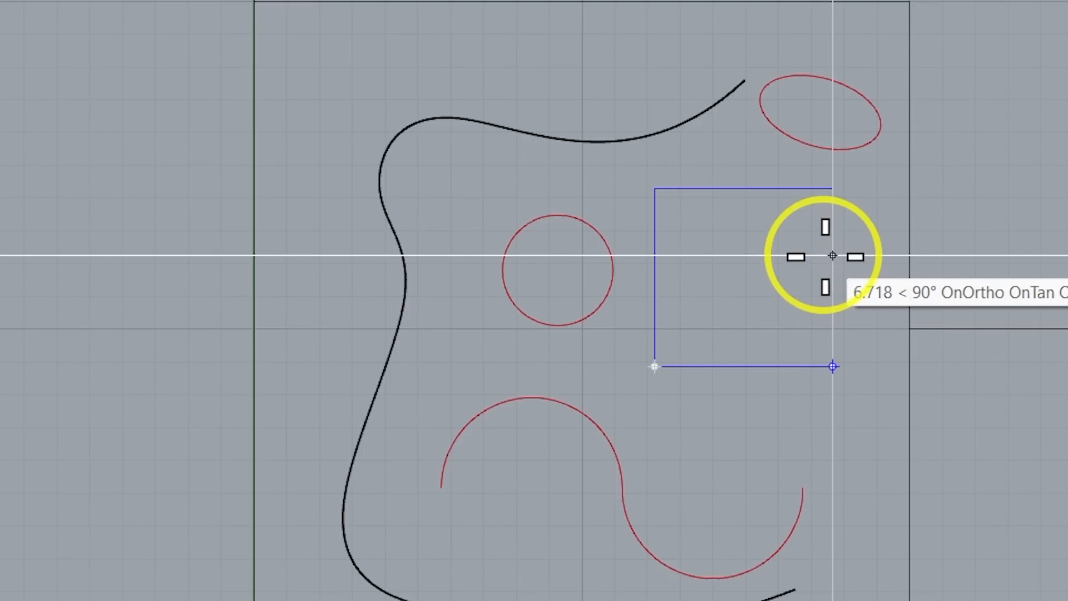
{"action": "left_click", "coordinate": [832, 190]}
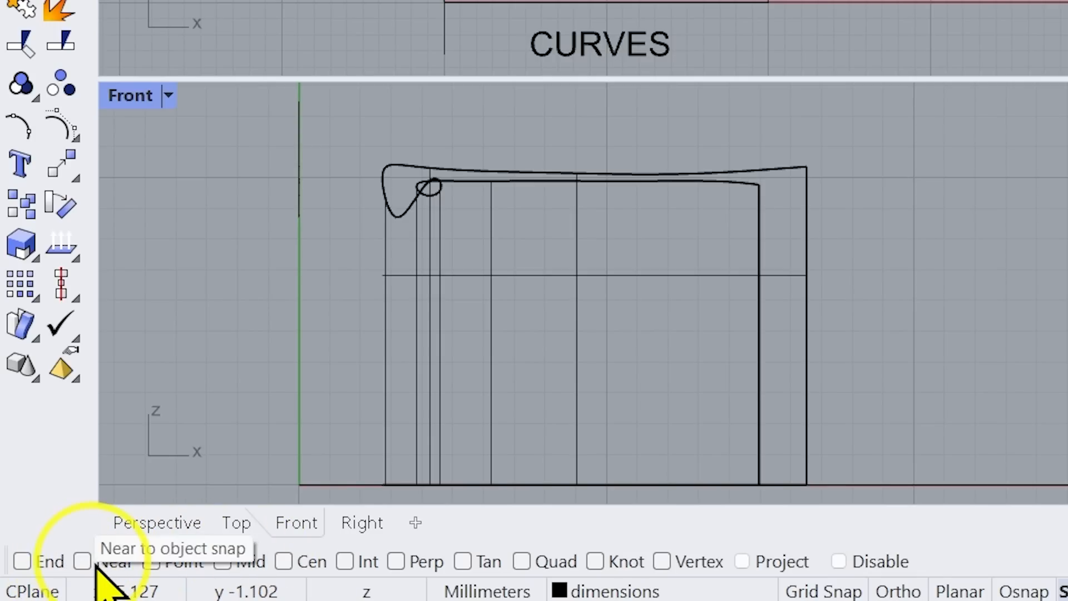
Reveal the special object snaps, such as OnCrv, OnSrf and OnPSrf, and point out the surface options
{"action": "key", "text": "ctrl"}
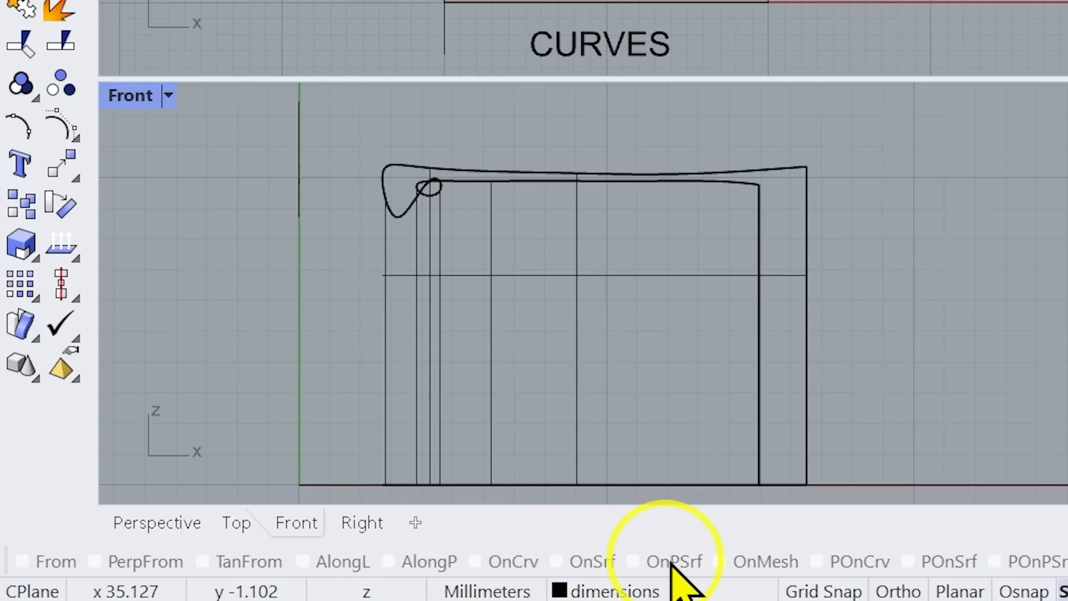
{"action": "left_click", "coordinate": [692, 563]}
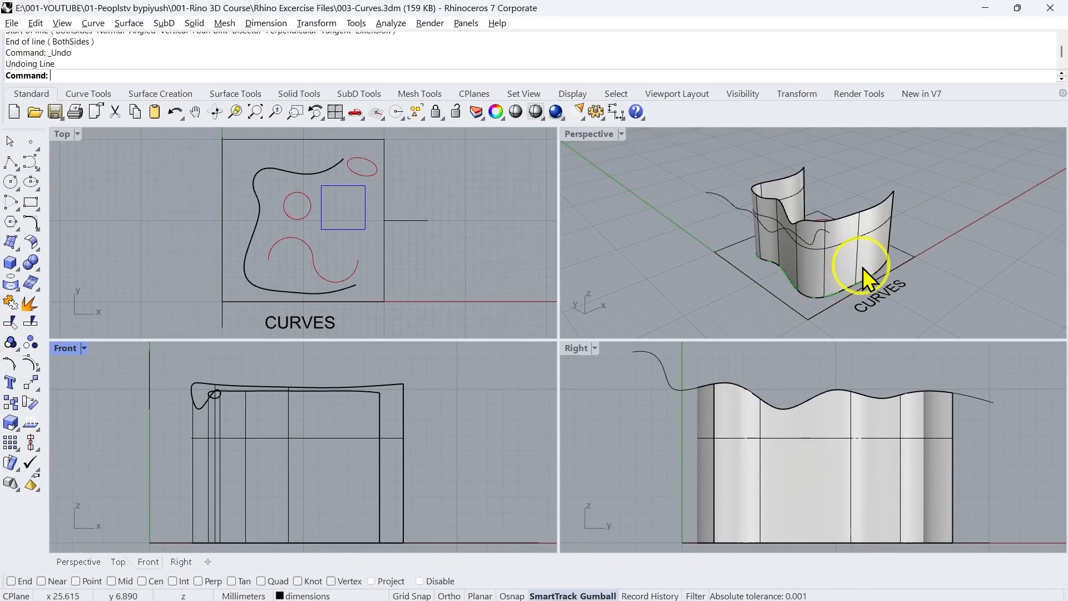
Draw a line in the Perspective viewport across the curved surface with all object snaps off, and select it to check its position from behind
{"action": "scroll", "coordinate": [863, 268], "scroll_direction": "up", "scroll_amount": 3}
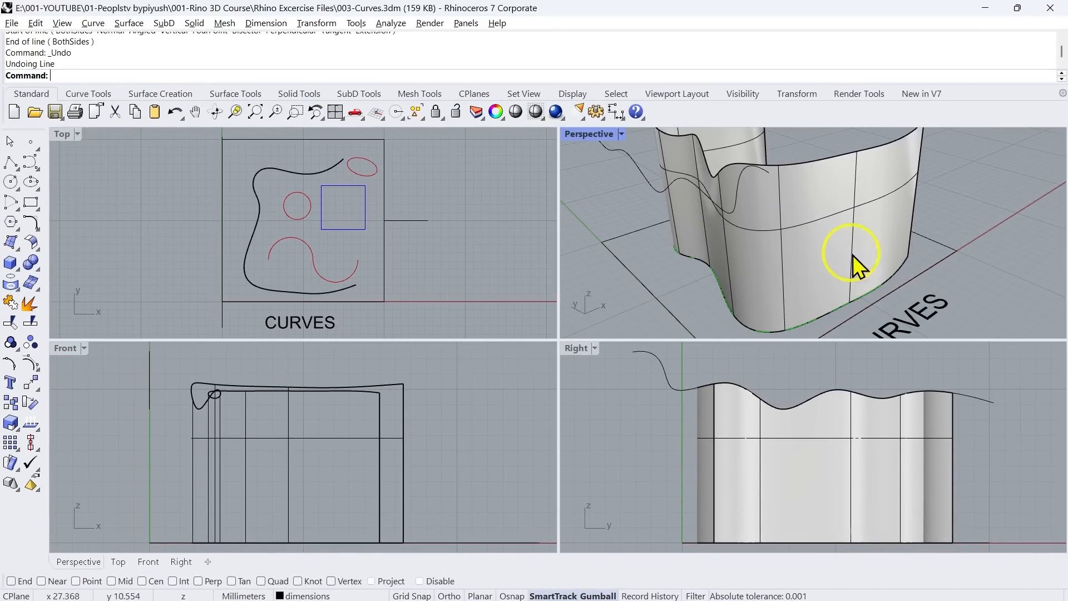
{"action": "scroll", "coordinate": [818, 243], "scroll_direction": "up", "scroll_amount": 1}
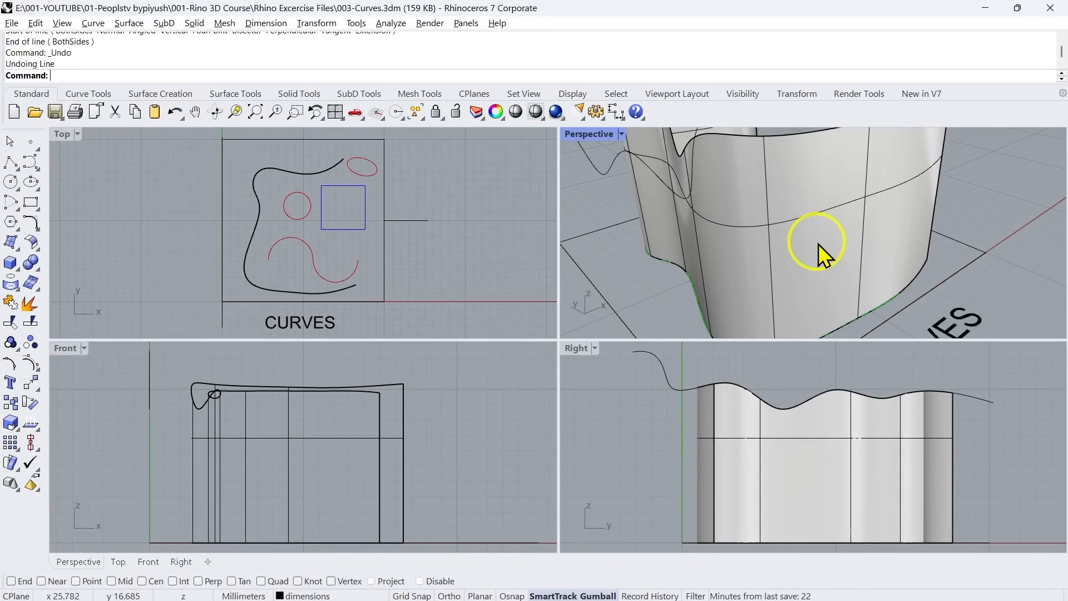
{"action": "type", "text": "ne"}
{"action": "key", "text": "Return"}
{"action": "left_click", "coordinate": [817, 245]}
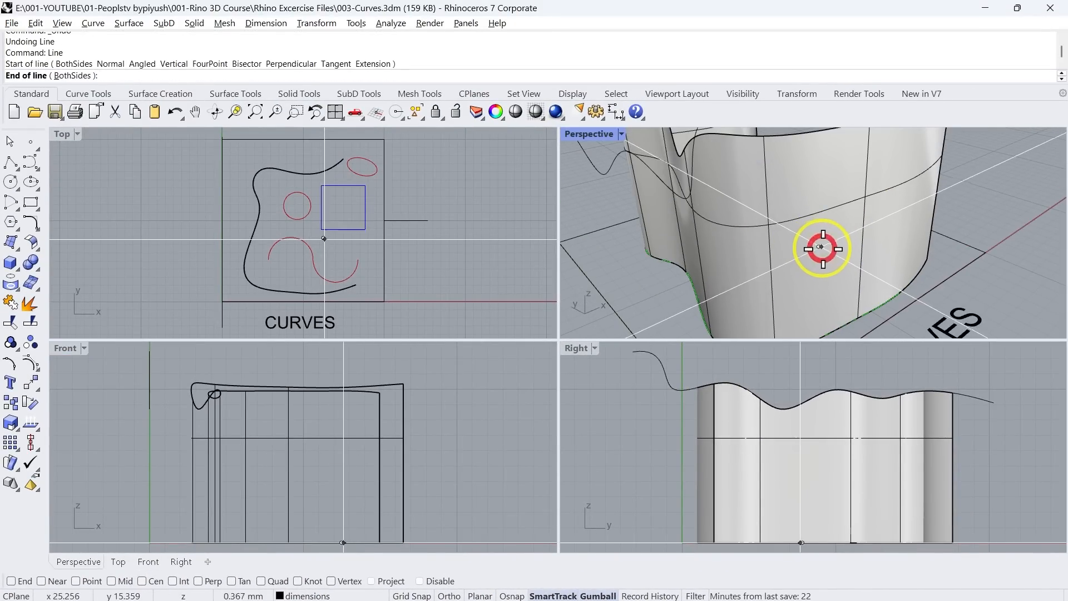
{"action": "left_click", "coordinate": [908, 294]}
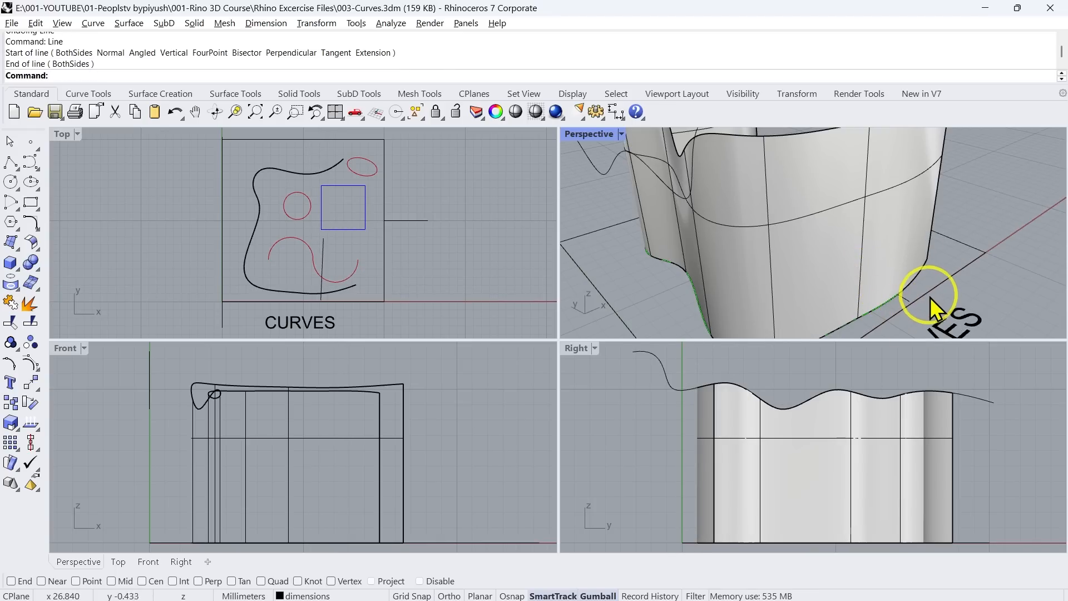
{"action": "right_click_drag", "start_coordinate": [926, 293], "coordinate": [705, 286]}
{"action": "left_click", "coordinate": [812, 295]}
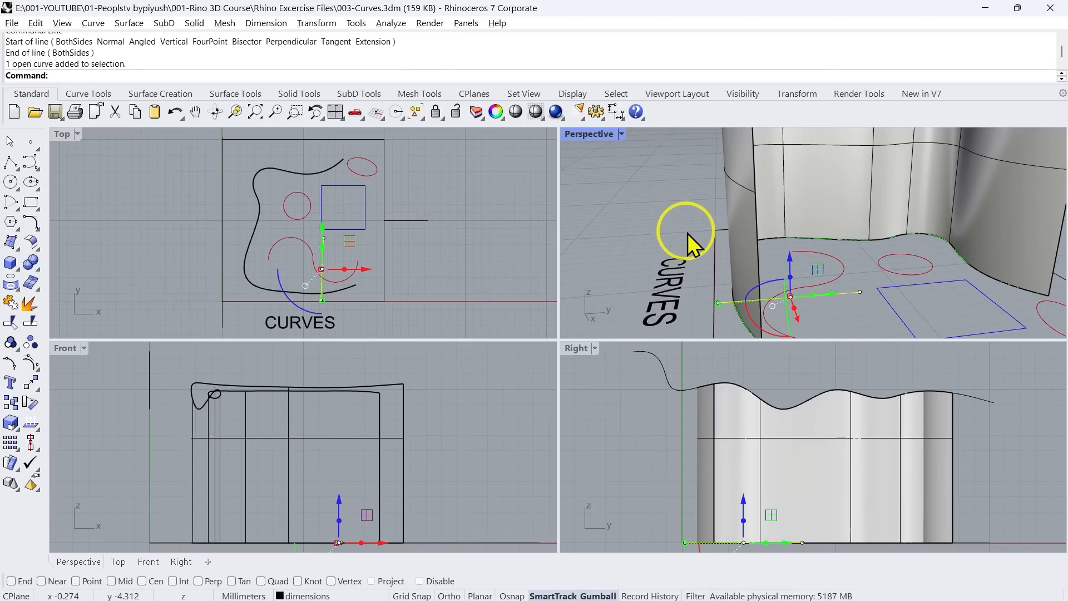
Undo the line drawn across the curved surface in the Perspective viewport
{"action": "key", "text": "ctrl+z"}
{"action": "right_click_drag", "start_coordinate": [687, 233], "coordinate": [849, 268]}
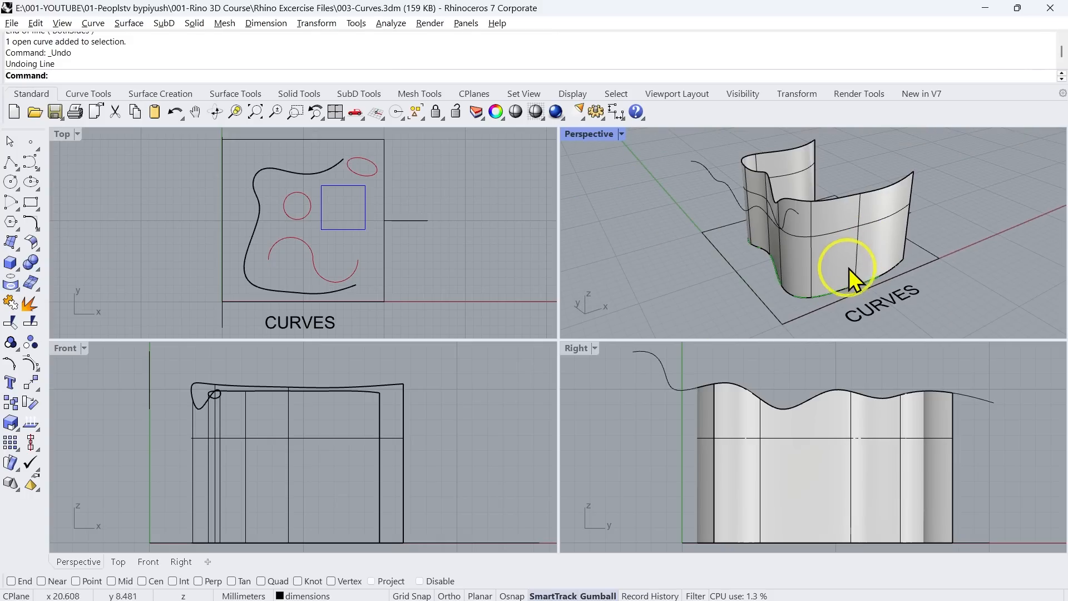
{"action": "scroll", "coordinate": [849, 263], "scroll_direction": "up", "scroll_amount": 3}
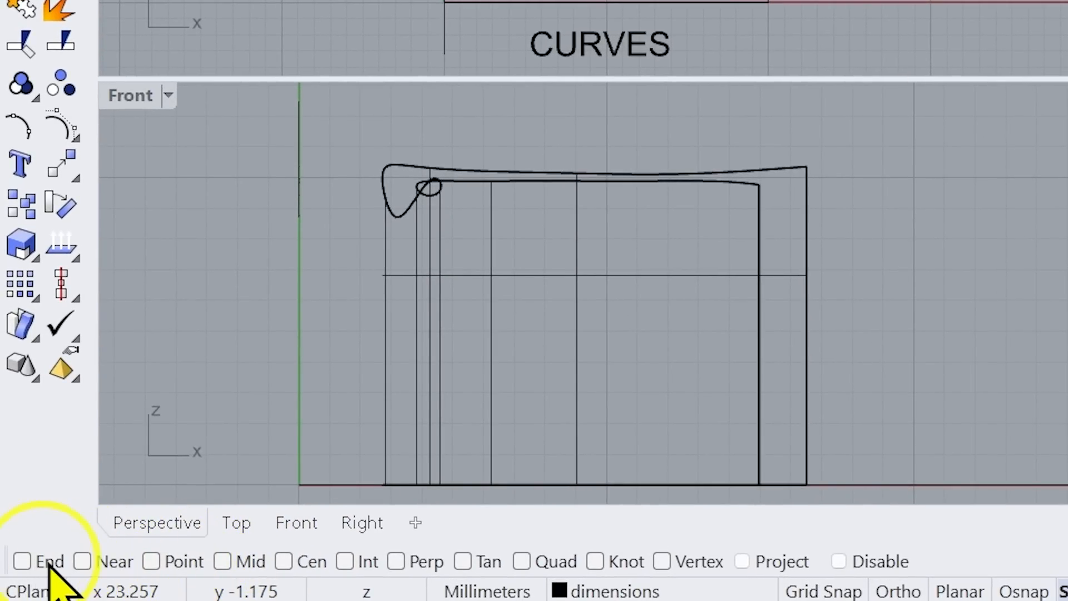
Draw a line starting on the curved surface with the one-shot OnSrf snap and ending below the CURVES text in the Top viewport
{"action": "key", "text": "ctrl"}
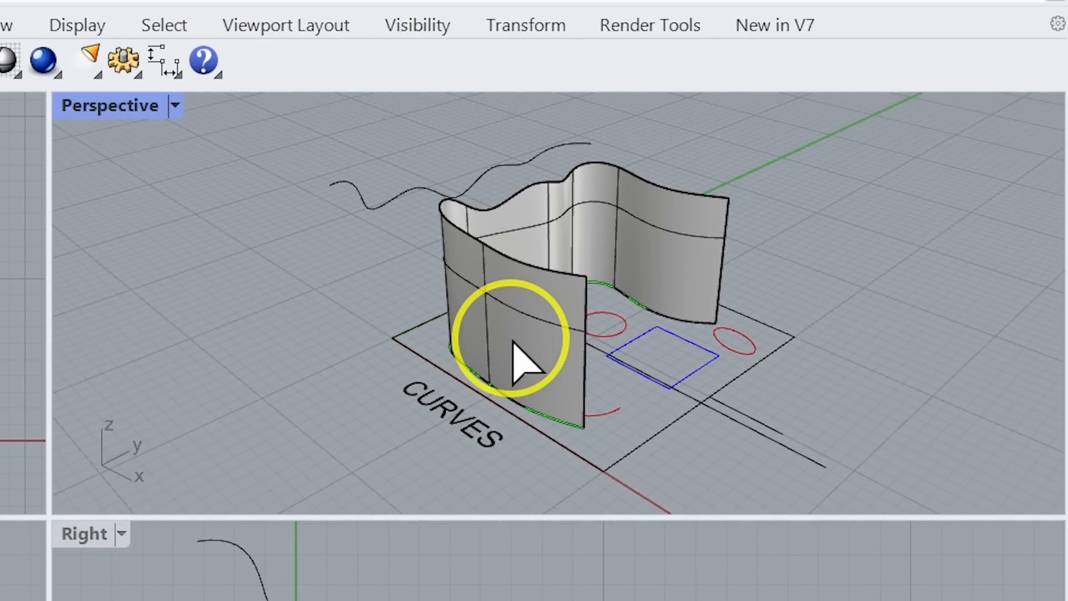
{"action": "left_click", "coordinate": [512, 340]}
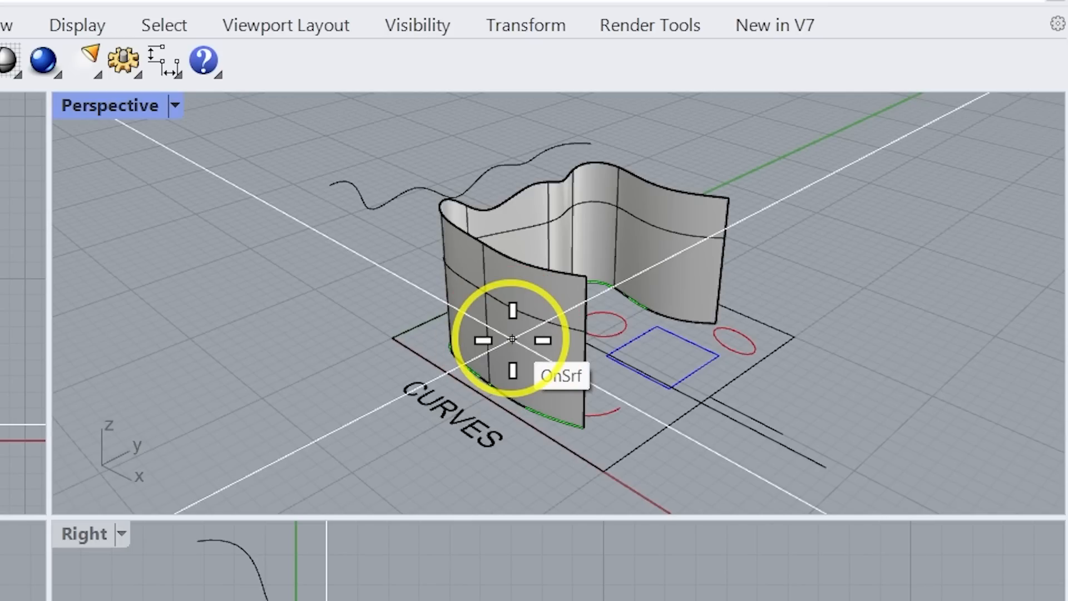
{"action": "left_click", "coordinate": [512, 340]}
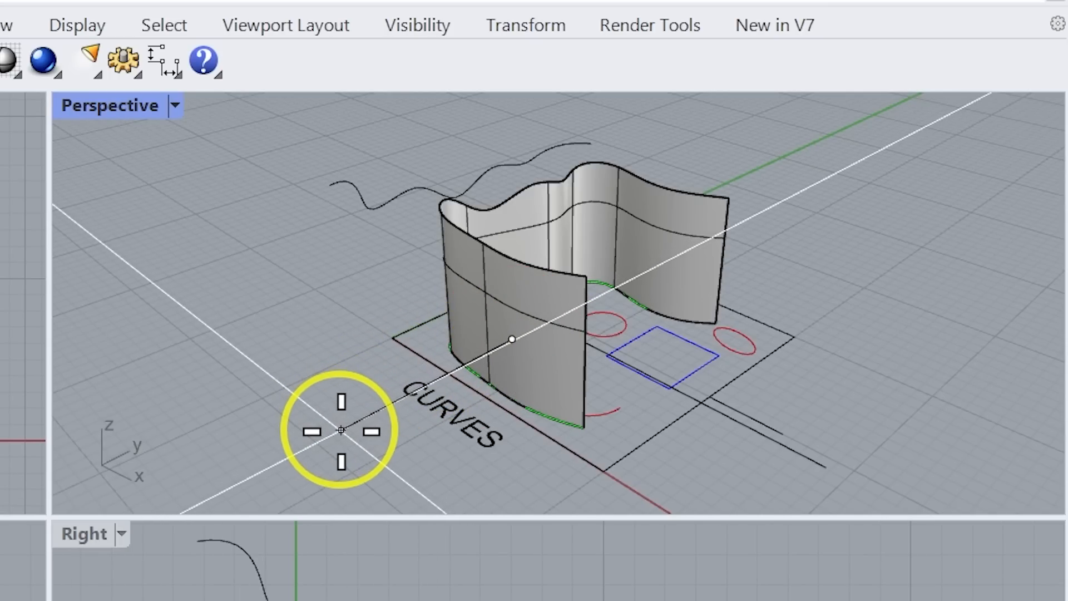
{"action": "scroll", "coordinate": [722, 396], "scroll_direction": "down", "scroll_amount": 4}
{"action": "scroll", "coordinate": [726, 406], "scroll_direction": "up", "scroll_amount": 2}
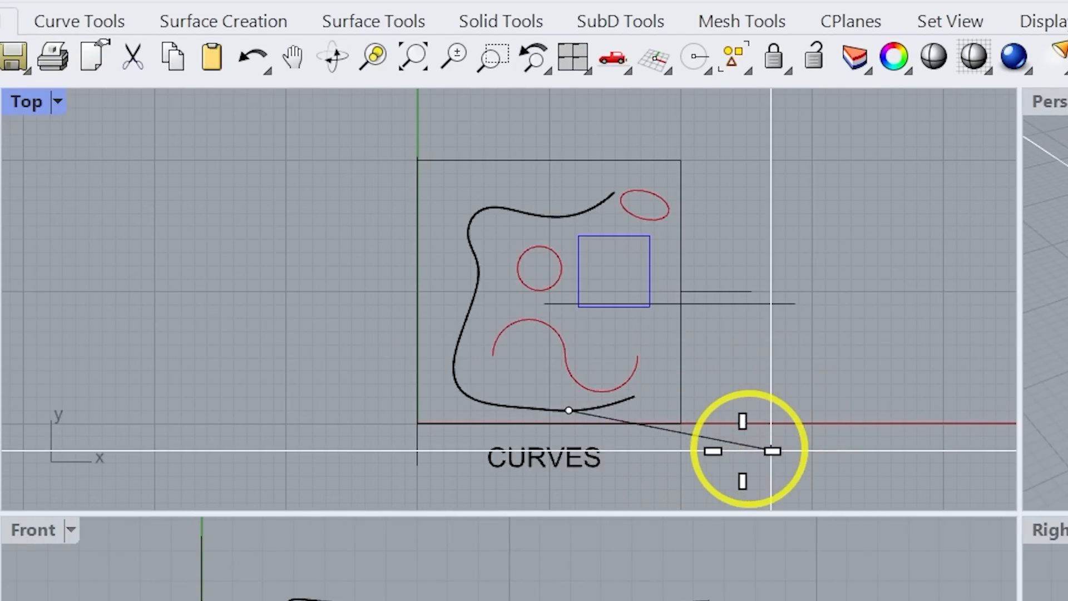
{"action": "scroll", "coordinate": [590, 303], "scroll_direction": "down", "scroll_amount": 3}
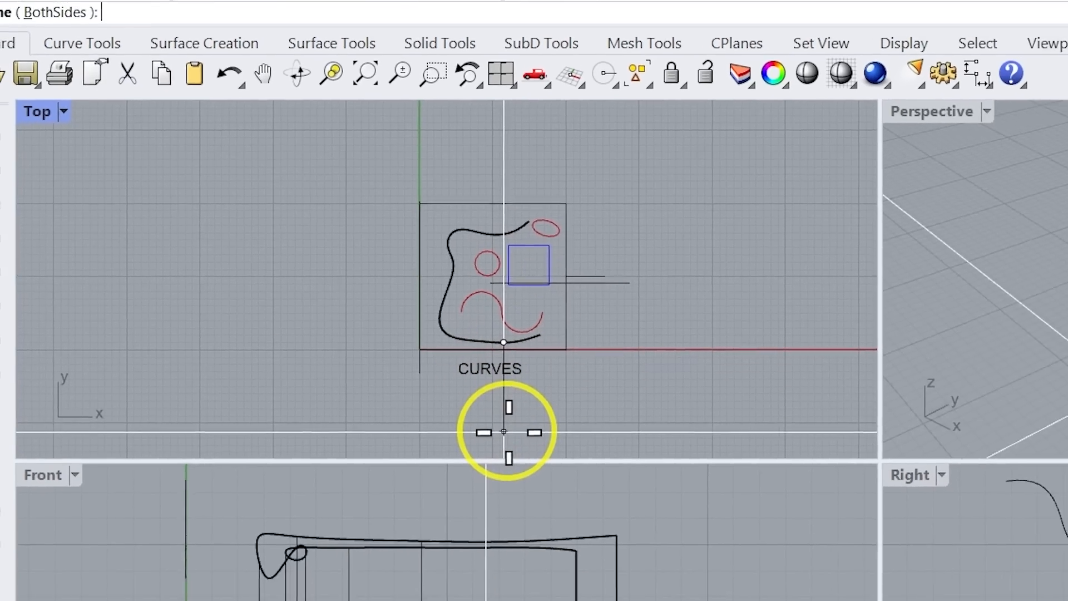
{"action": "left_click", "coordinate": [503, 432]}
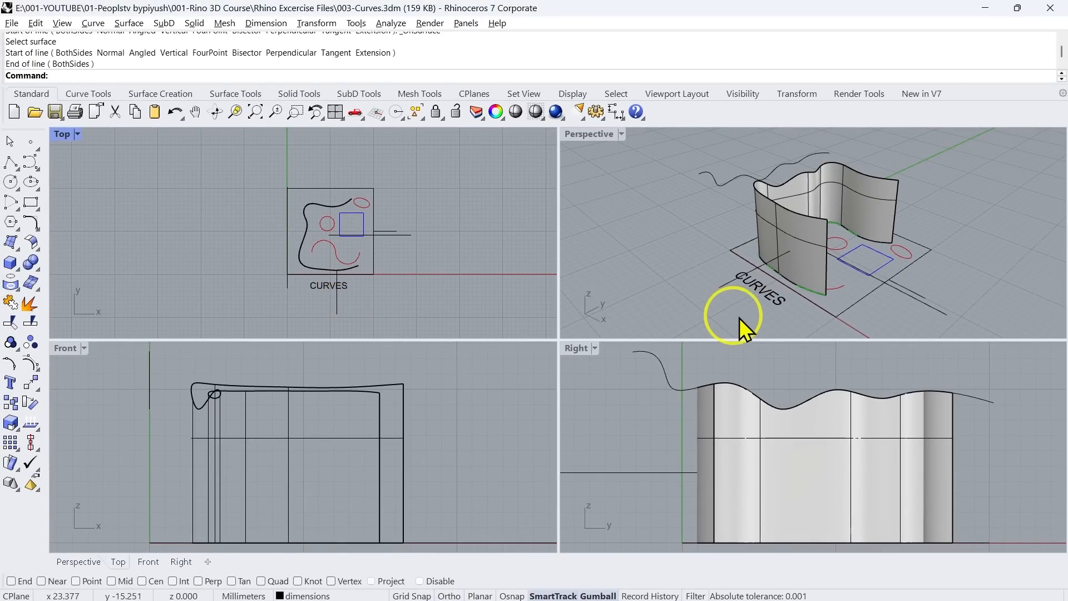
{"action": "right_click_drag", "start_coordinate": [739, 318], "coordinate": [820, 288]}
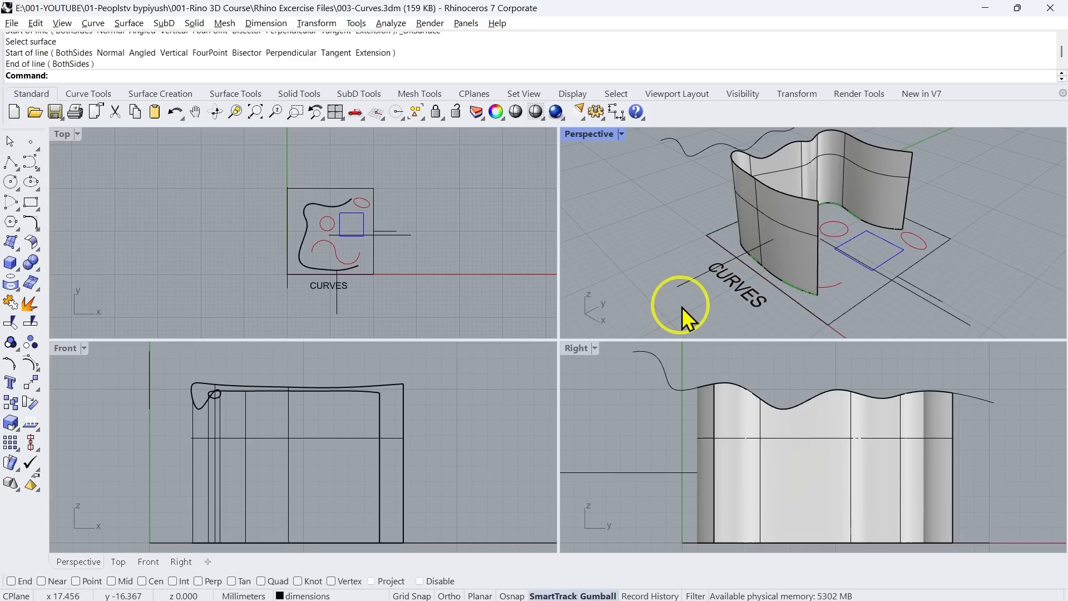
{"action": "left_click", "coordinate": [631, 290]}
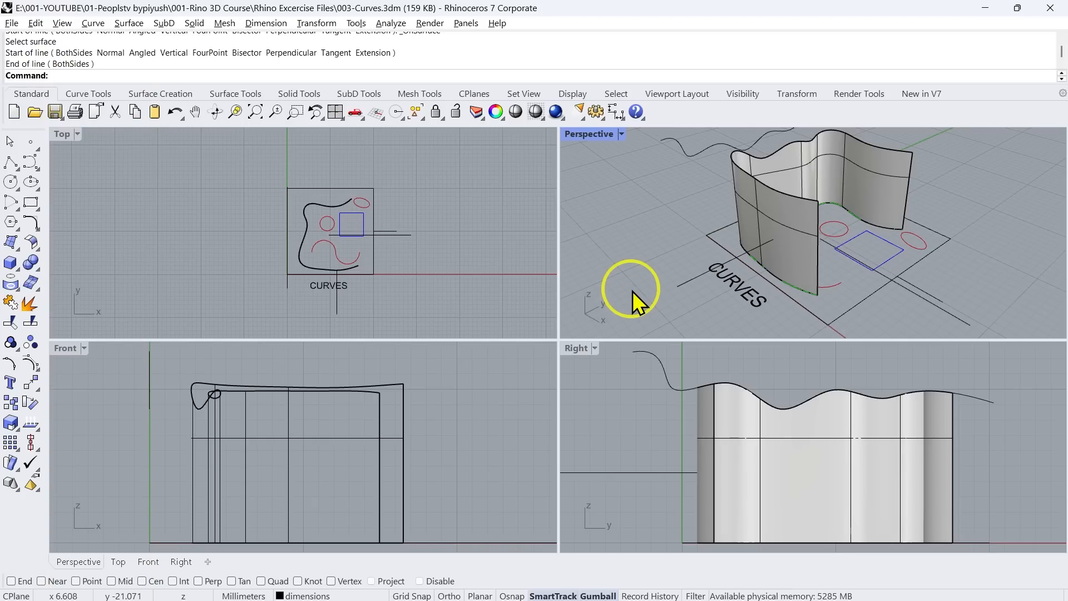
Show the layer list and look through the other panels that can be added beside it
{"action": "key", "text": "Return"}
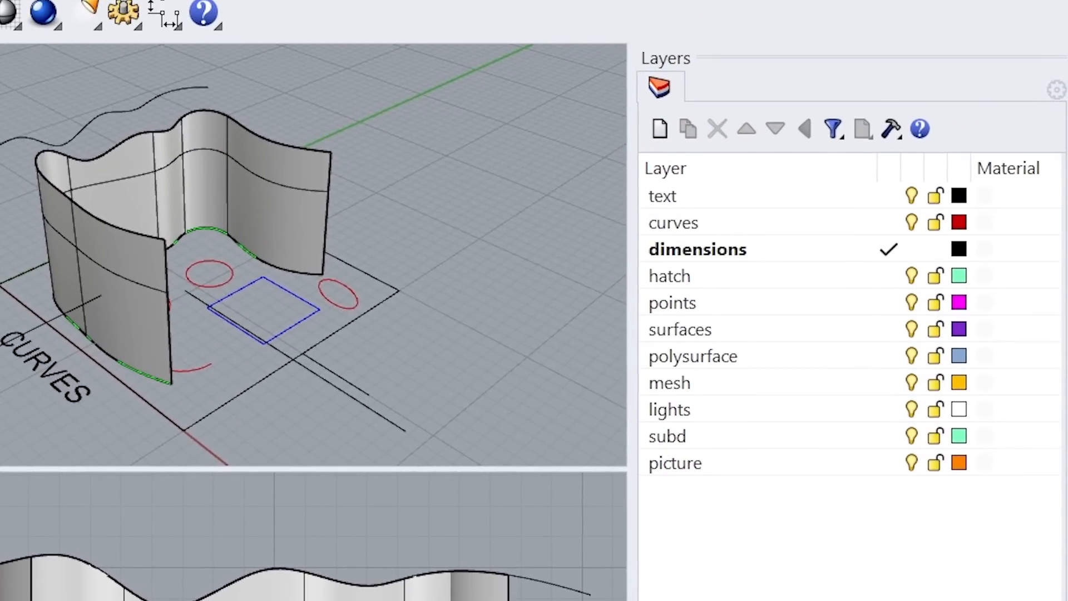
{"action": "left_click", "coordinate": [1055, 90]}
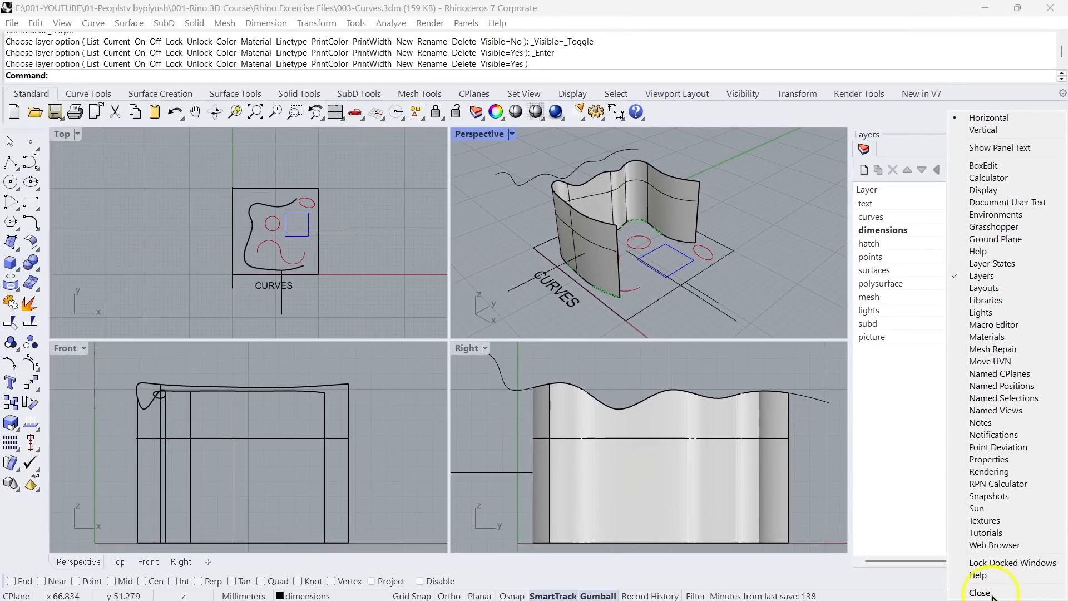
{"action": "left_click", "coordinate": [980, 593]}
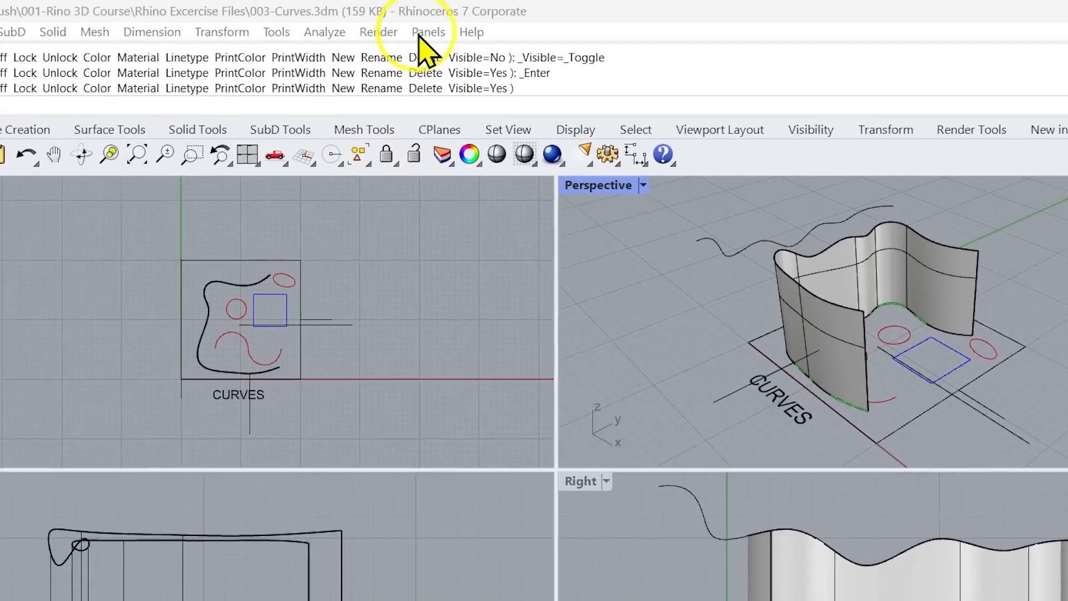
Bring back the Layers panel beside the viewports and adjust its width
{"action": "left_click", "coordinate": [462, 25]}
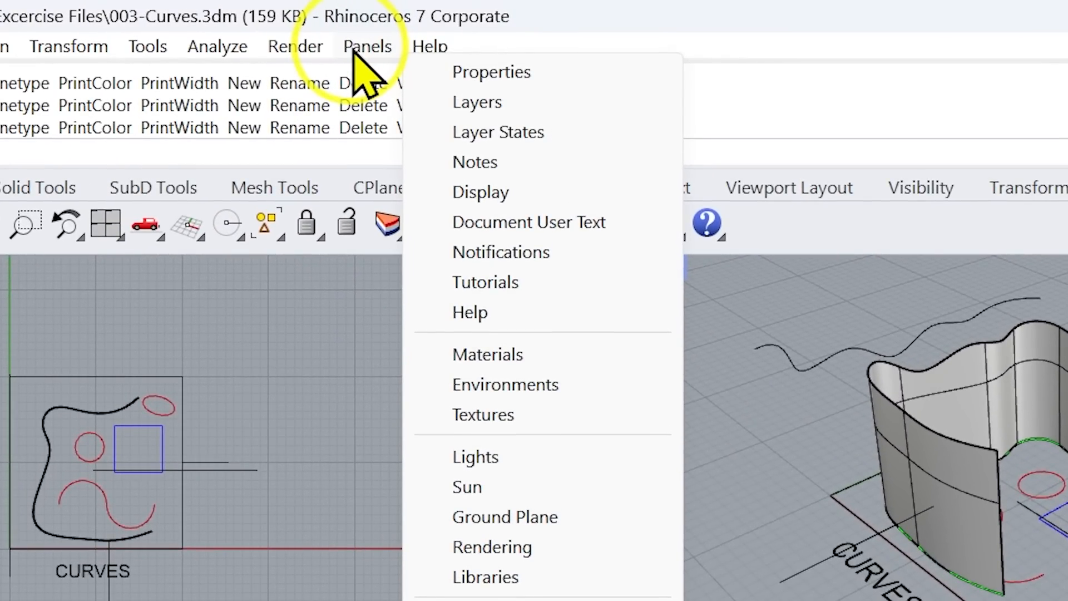
{"action": "left_click", "coordinate": [613, 110]}
{"action": "left_click", "coordinate": [613, 110]}
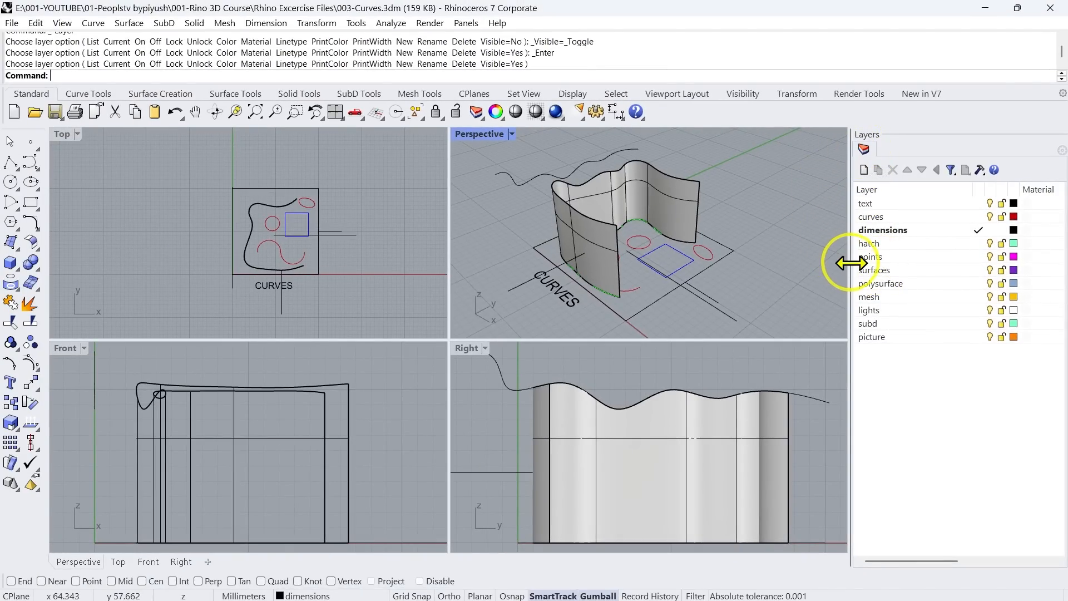
{"action": "mouse_move", "coordinate": [851, 263]}
{"action": "left_mouse_down"}
{"action": "mouse_move", "coordinate": [771, 263]}
{"action": "mouse_move", "coordinate": [854, 263]}
{"action": "left_mouse_up"}
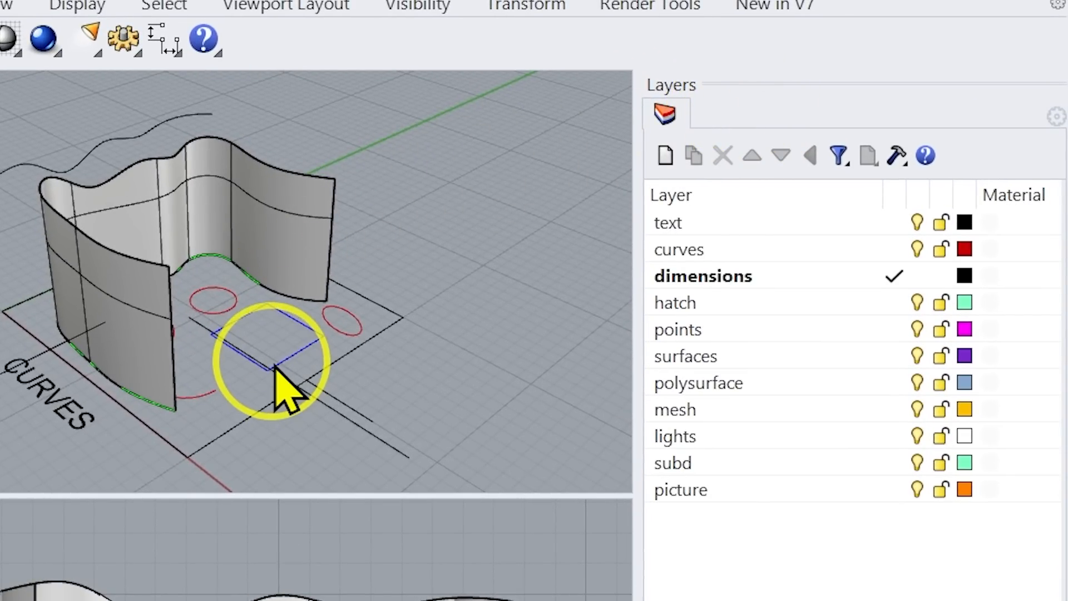
Select the blue square and add the Properties panel alongside Layers
{"action": "left_click", "coordinate": [275, 358]}
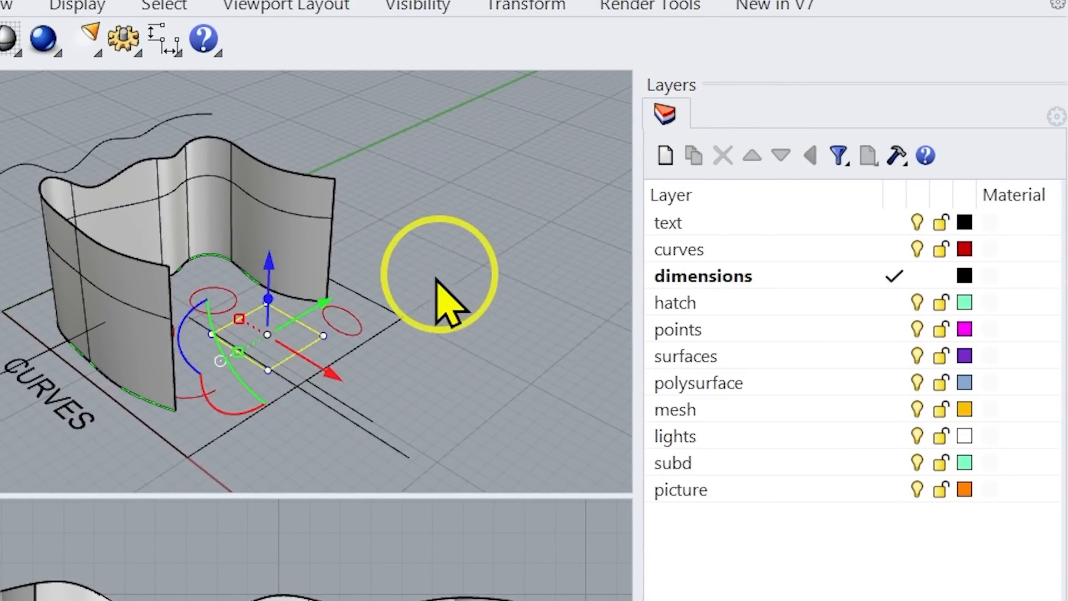
{"action": "right_click", "coordinate": [745, 107]}
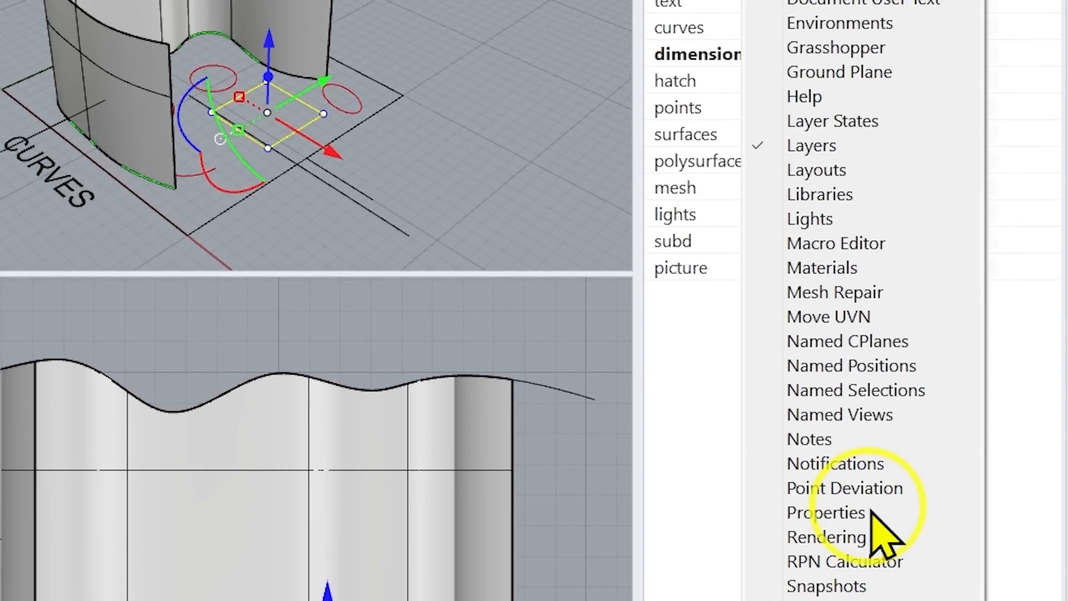
{"action": "left_click", "coordinate": [870, 512]}
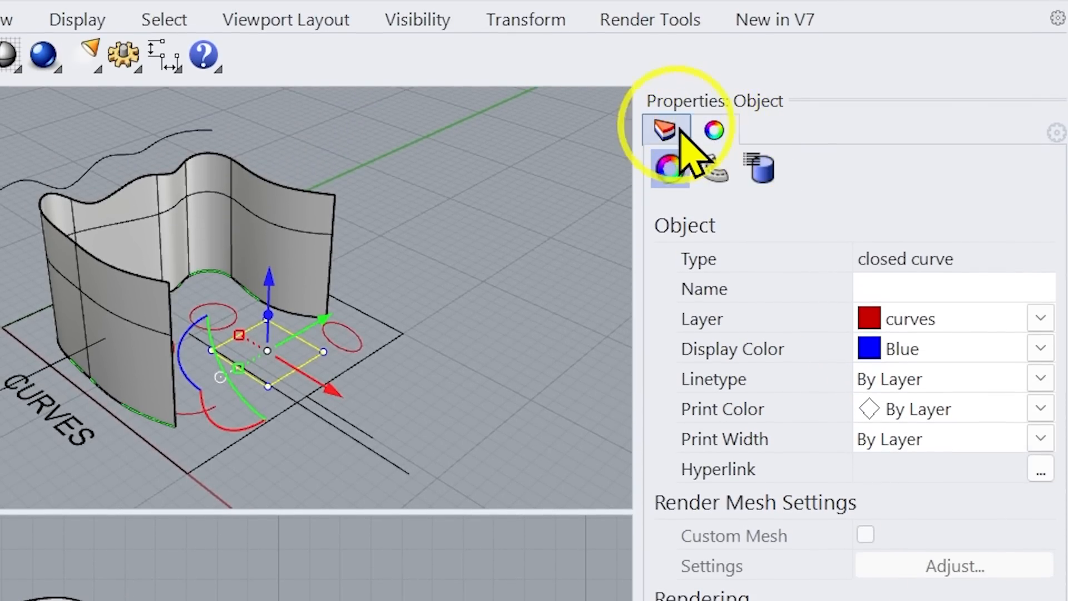
Switch from the object properties to the layer list and back to the blue square's properties
{"action": "left_click", "coordinate": [661, 129]}
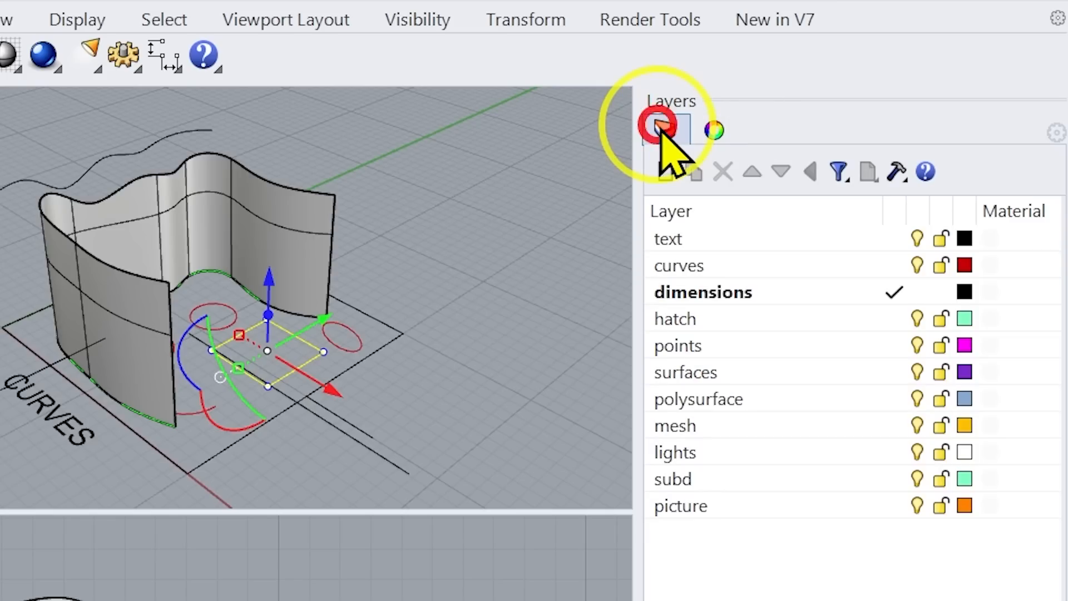
{"action": "left_click", "coordinate": [713, 132]}
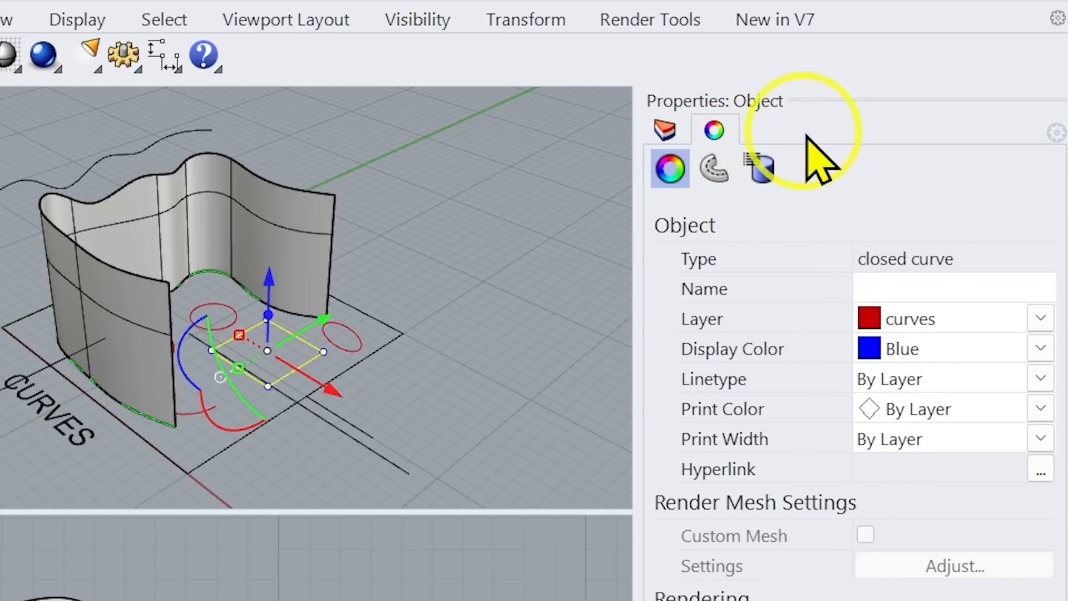
{"action": "left_click", "coordinate": [720, 137]}
{"action": "left_click", "coordinate": [720, 138]}
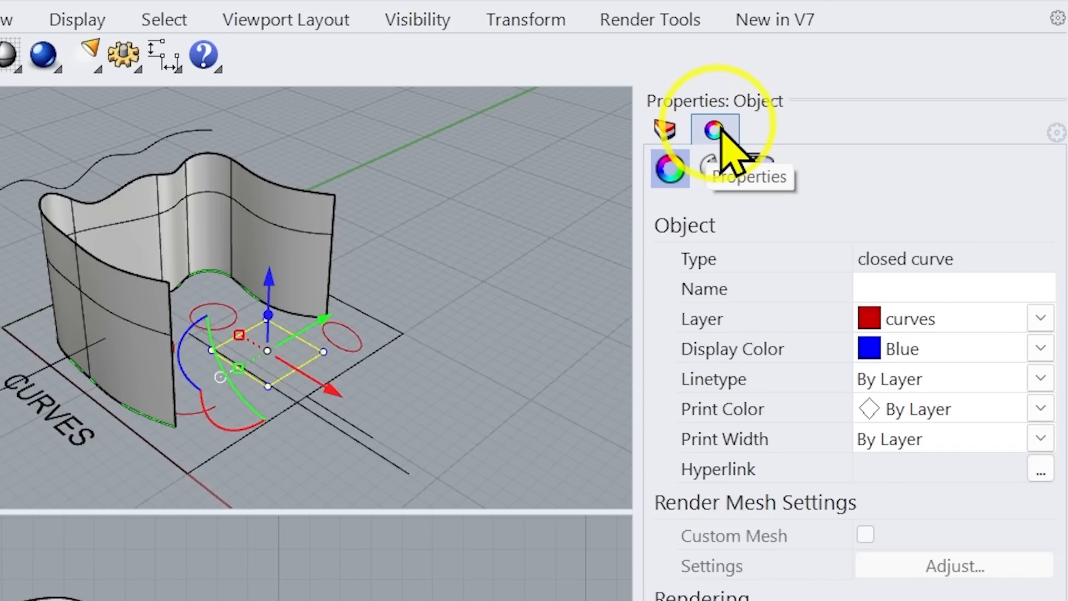
{"action": "left_click", "coordinate": [720, 137]}
{"action": "left_click", "coordinate": [721, 137]}
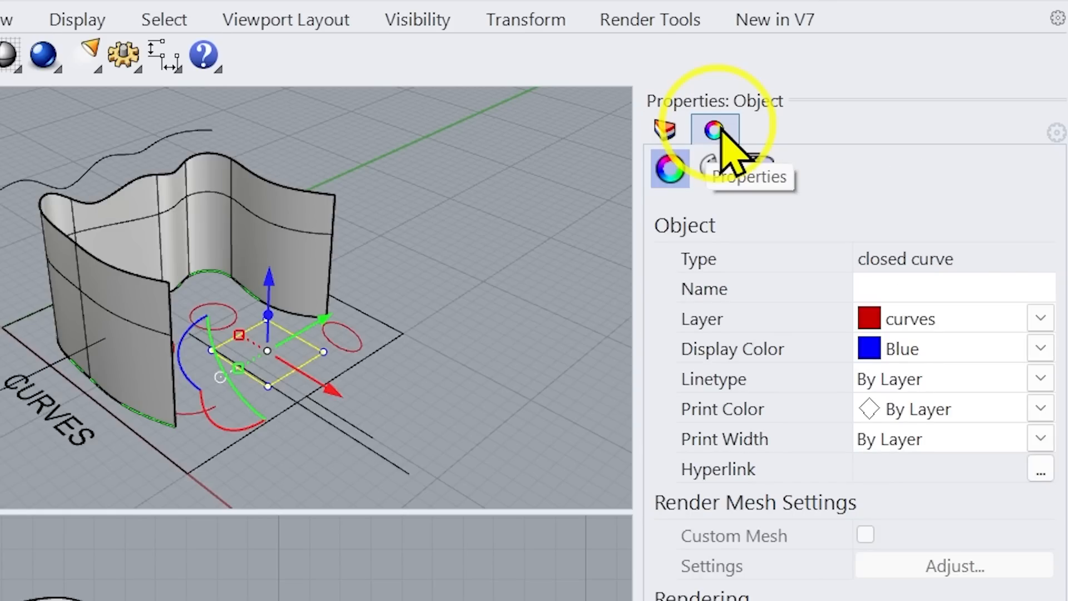